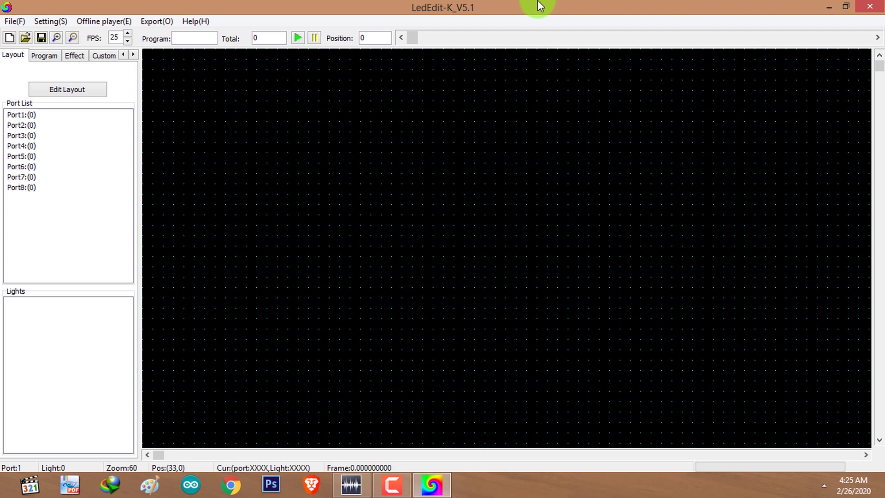
Step: Create a new project for the T-1000 controller with a maximum of 1024 lights, saved as Proj1.pjb
{"action": "left_click", "coordinate": [9, 54]}
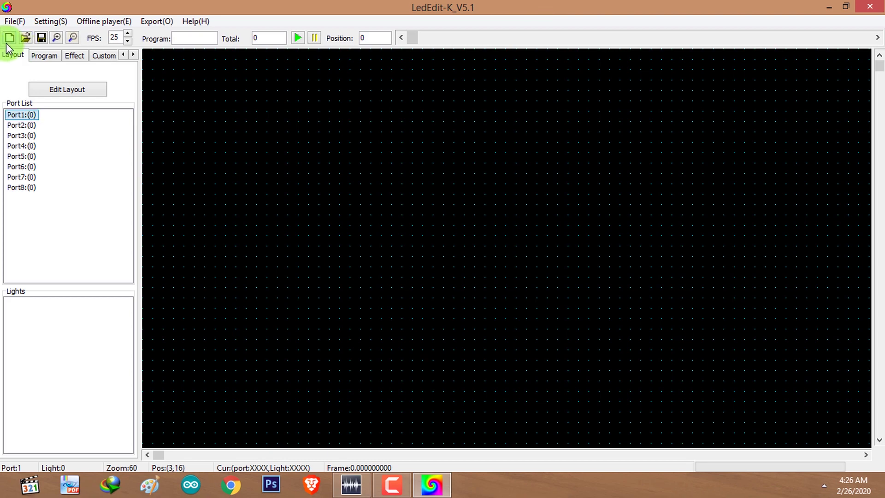
{"action": "left_click", "coordinate": [9, 39]}
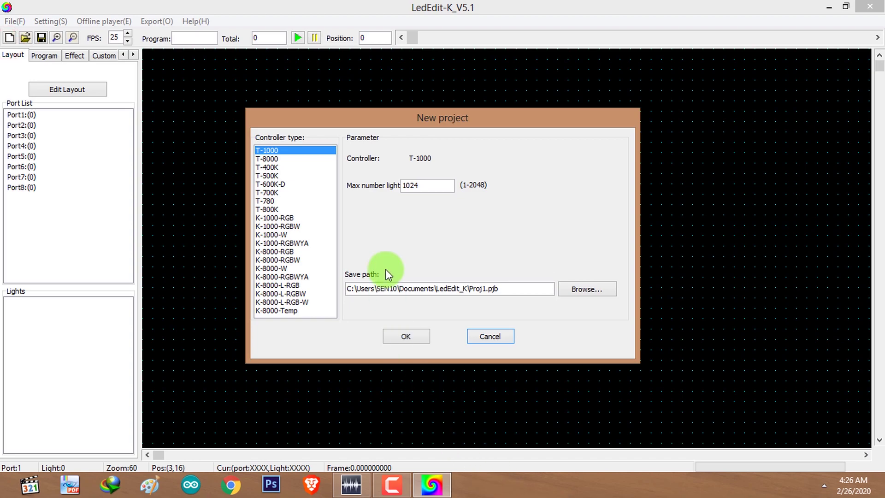
{"action": "left_click", "coordinate": [407, 331]}
Step: Generate an automatic LED layout 50 wide by 50 high, upper left horizontal, with a maximum of 1024 lights per port
{"action": "left_click", "coordinate": [67, 90]}
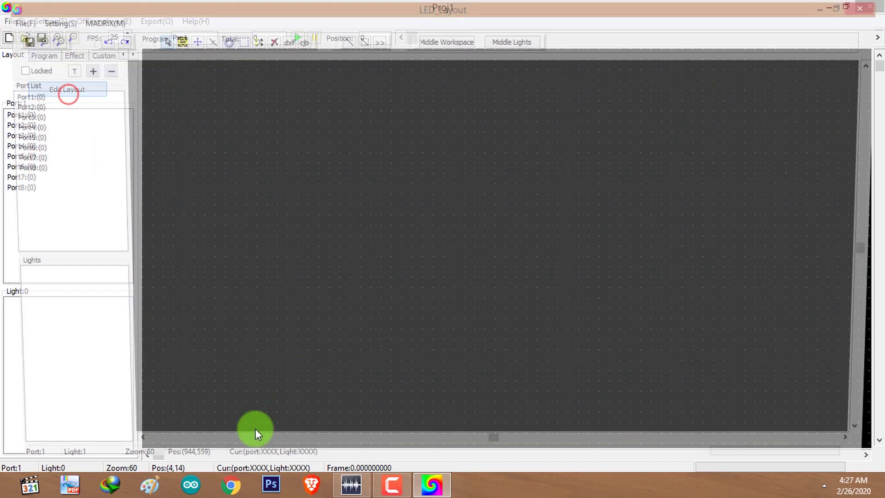
{"action": "left_click", "coordinate": [223, 40]}
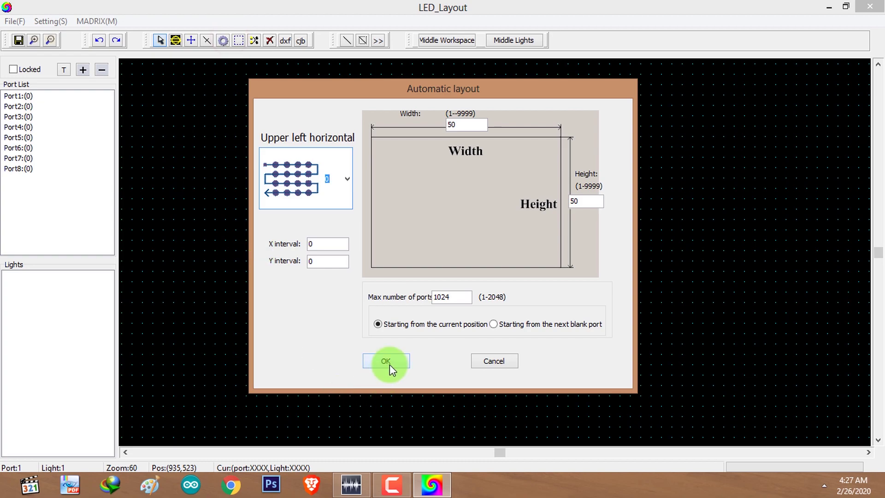
{"action": "left_click", "coordinate": [386, 360]}
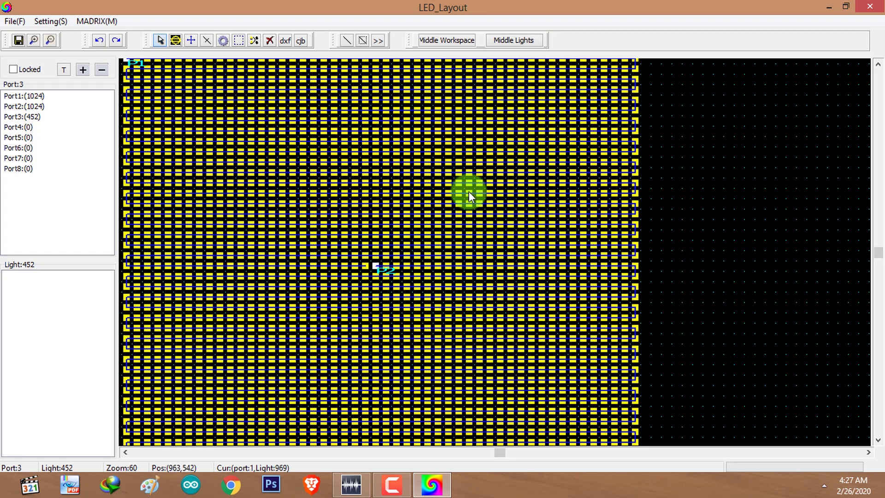
Step: Save the generated LED layout and close the layout editor to return to the project
{"action": "scroll", "coordinate": [385, 135], "scroll_direction": "down", "scroll_amount": 3}
{"action": "scroll", "coordinate": [341, 198], "scroll_direction": "down", "scroll_amount": 1}
{"action": "scroll", "coordinate": [341, 197], "scroll_direction": "up", "scroll_amount": 1}
{"action": "left_click", "coordinate": [15, 43]}
{"action": "left_click", "coordinate": [869, 6]}
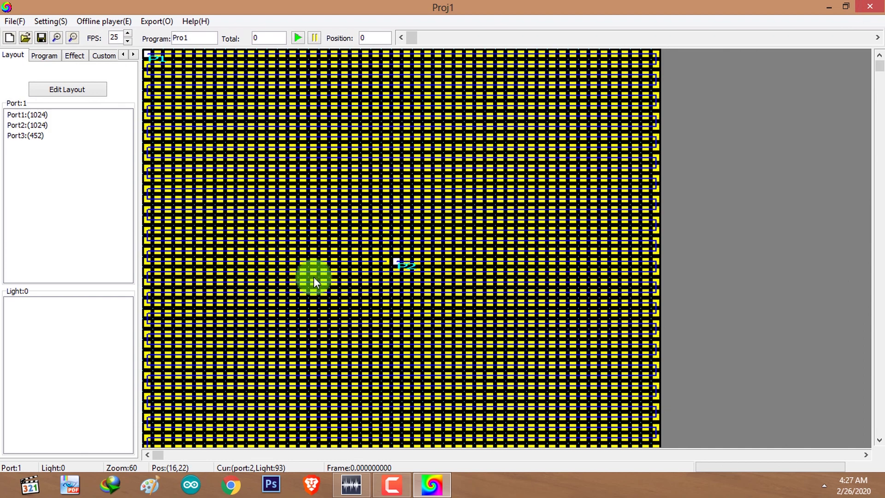
Step: Select program Pro1 and open the color palette for custom effects
{"action": "left_click", "coordinate": [46, 55]}
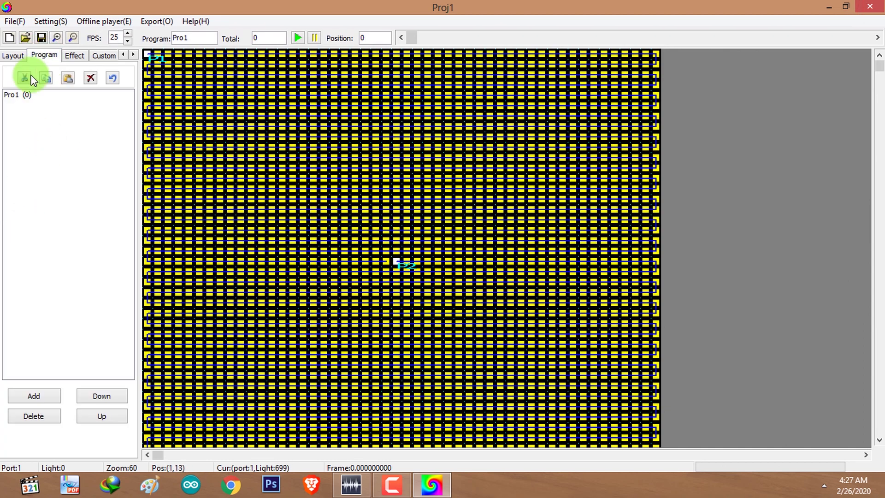
{"action": "left_click", "coordinate": [21, 95]}
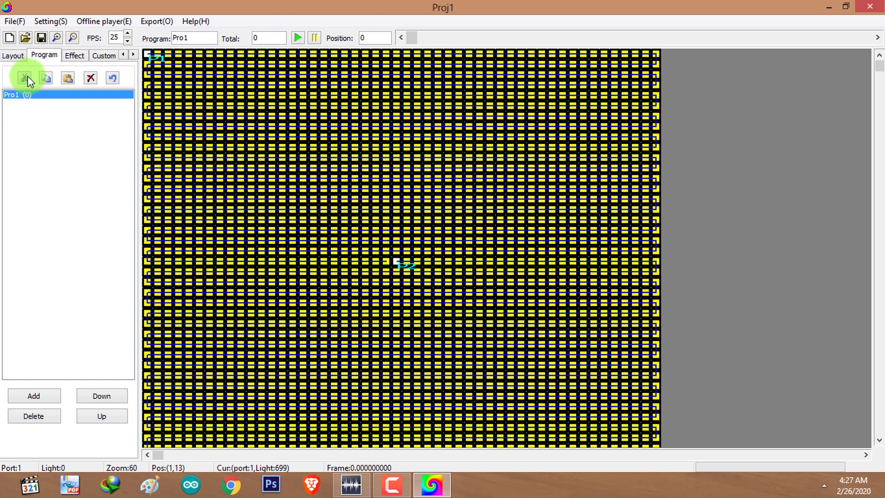
{"action": "left_click", "coordinate": [103, 56]}
{"action": "left_click", "coordinate": [112, 126]}
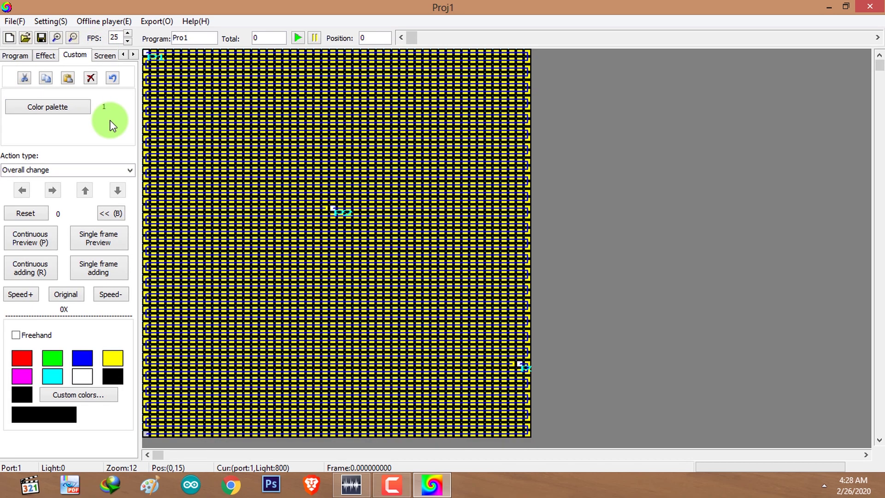
{"action": "left_click", "coordinate": [32, 110]}
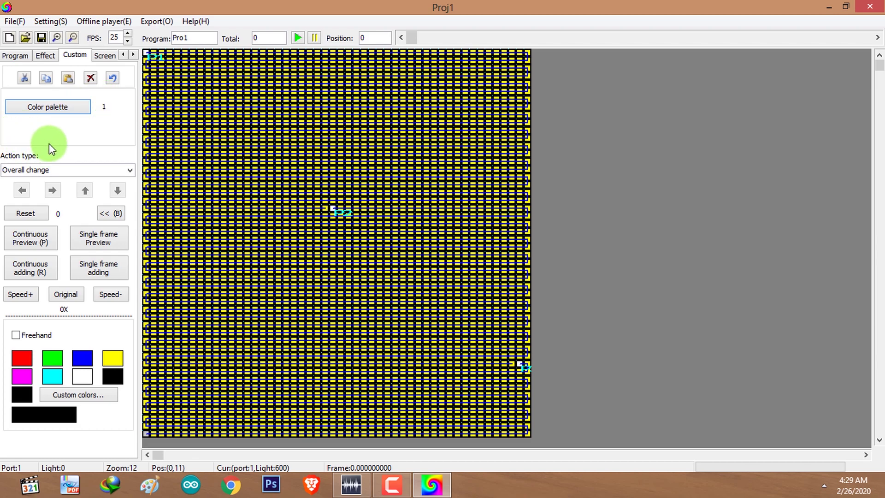
{"action": "left_click", "coordinate": [42, 108]}
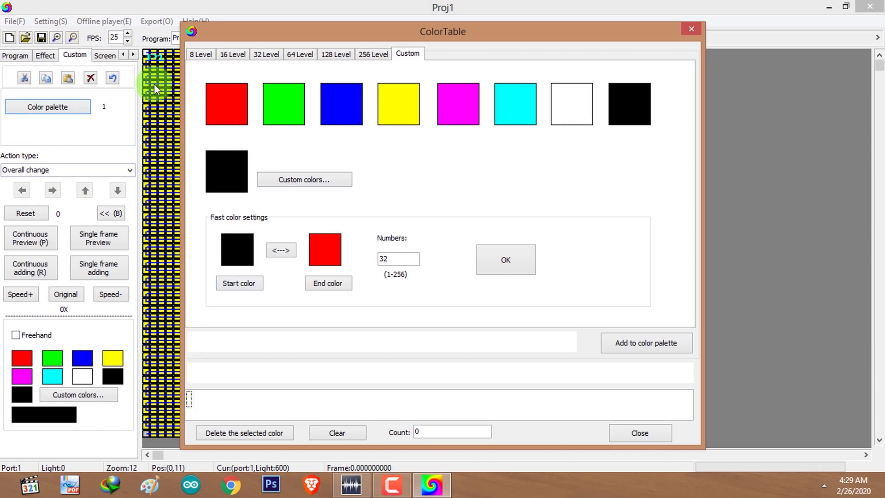
Step: Examine the color tables from 8 Level to 256 Level and the Custom color settings
{"action": "left_click", "coordinate": [300, 54]}
{"action": "left_click", "coordinate": [203, 53]}
{"action": "left_click", "coordinate": [235, 54]}
{"action": "left_click", "coordinate": [266, 54]}
{"action": "left_click", "coordinate": [298, 54]}
{"action": "left_click", "coordinate": [339, 53]}
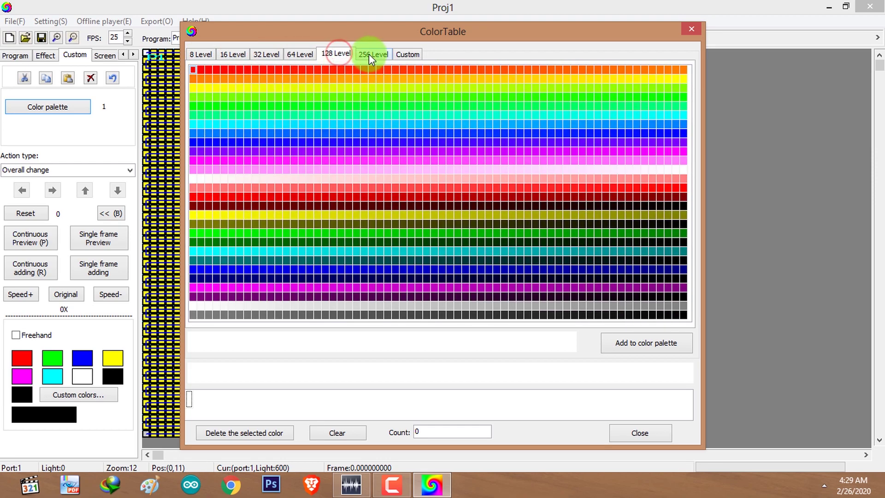
{"action": "left_click", "coordinate": [370, 54]}
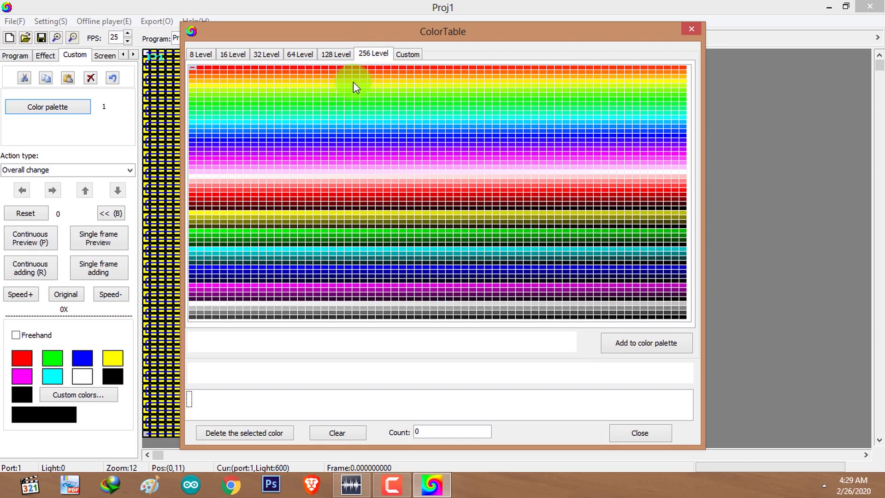
{"action": "left_click", "coordinate": [394, 55]}
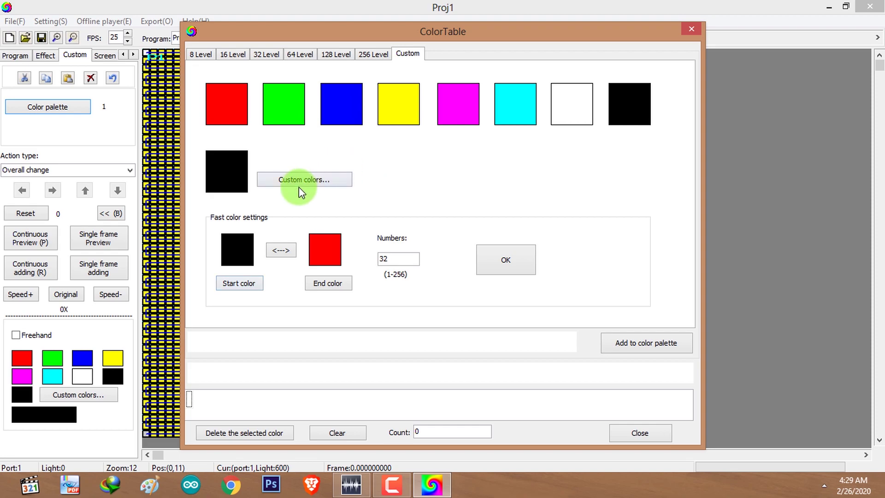
Step: Inspect the color choices for the custom color and for the start and end colors of the fast color settings
{"action": "left_click", "coordinate": [328, 180]}
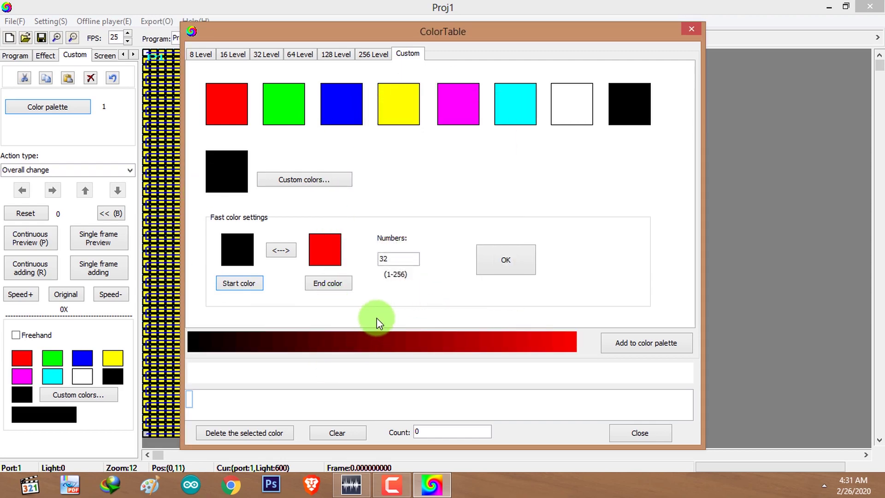
{"action": "left_click", "coordinate": [243, 285]}
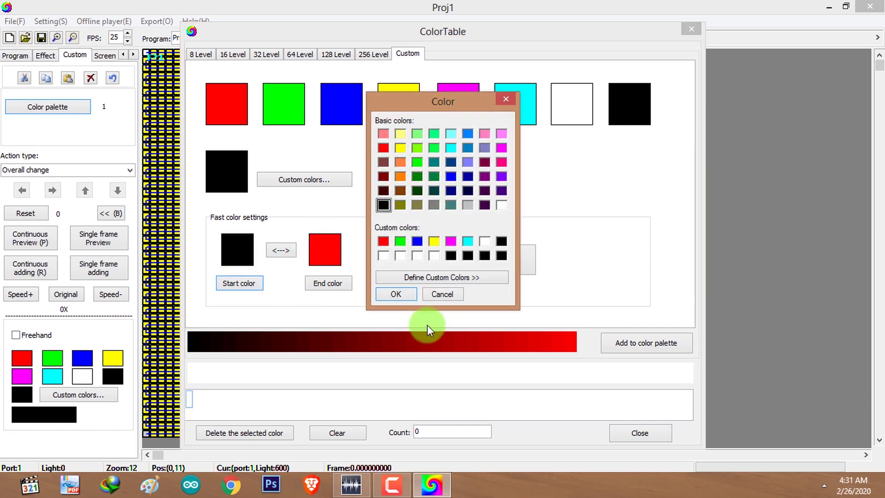
{"action": "left_click", "coordinate": [410, 292]}
{"action": "left_click", "coordinate": [316, 282]}
{"action": "left_click", "coordinate": [442, 294]}
{"action": "left_click", "coordinate": [316, 283]}
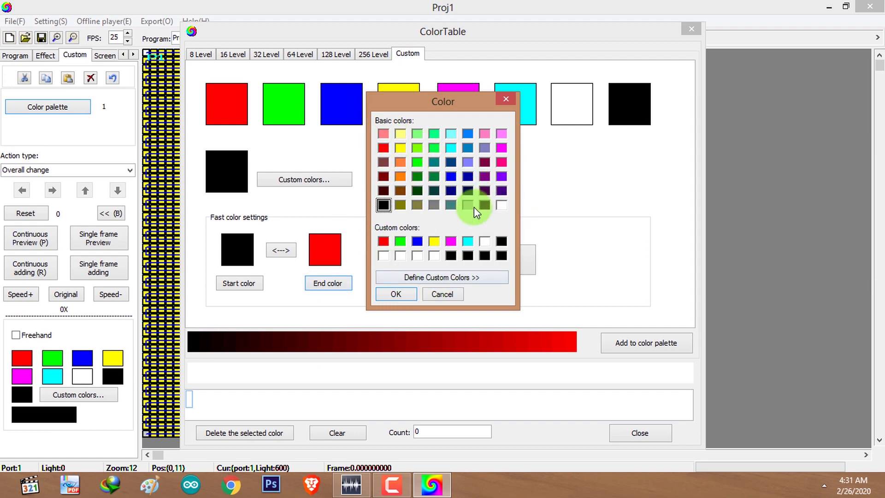
{"action": "left_click", "coordinate": [438, 297]}
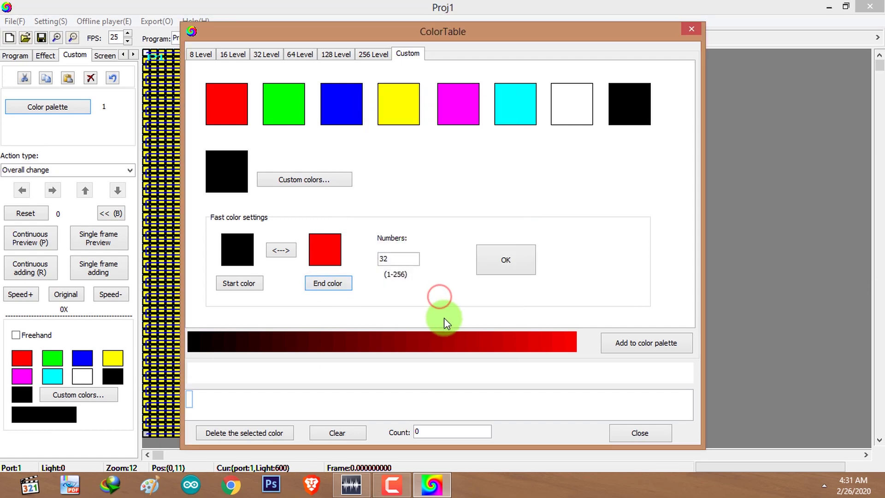
Step: Generate a black-to-red gradient with 256 colors and add it to the color palette
{"action": "double_click", "coordinate": [407, 258]}
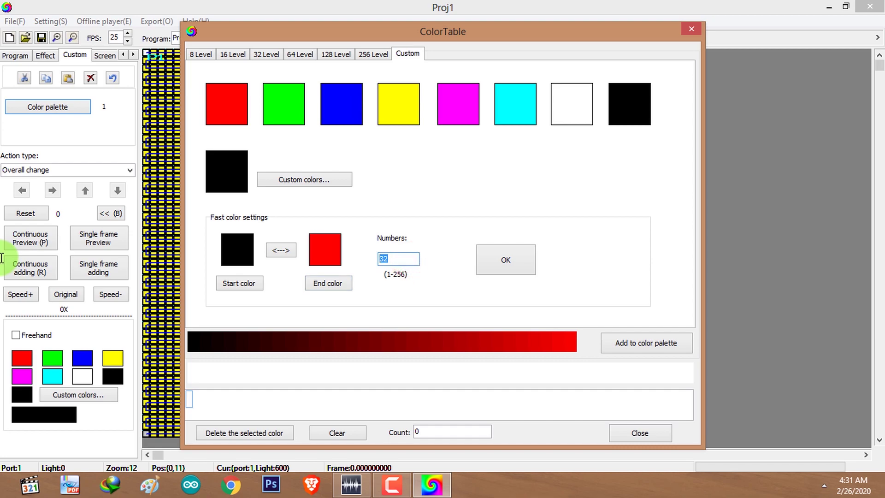
{"action": "type", "text": "256"}
{"action": "left_click", "coordinate": [526, 266]}
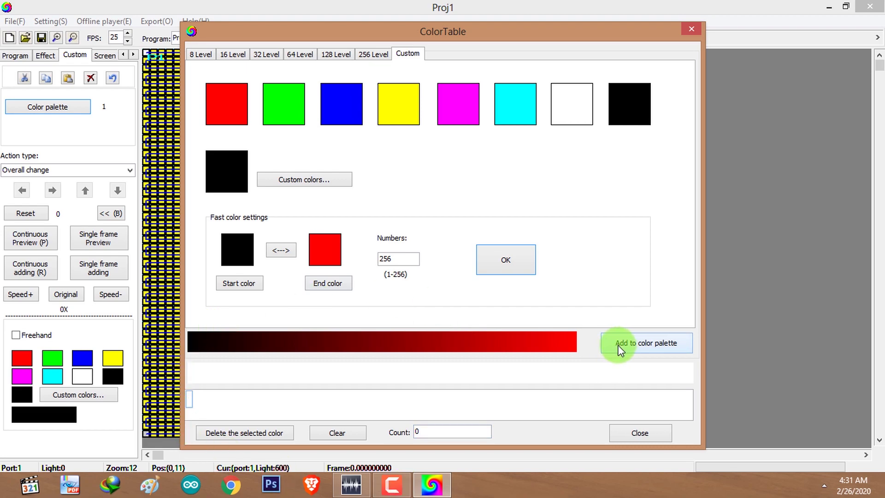
{"action": "left_click", "coordinate": [647, 347]}
{"action": "mouse_move", "coordinate": [201, 414]}
{"action": "left_mouse_down"}
{"action": "mouse_move", "coordinate": [658, 418]}
{"action": "mouse_move", "coordinate": [193, 417]}
{"action": "left_mouse_up"}
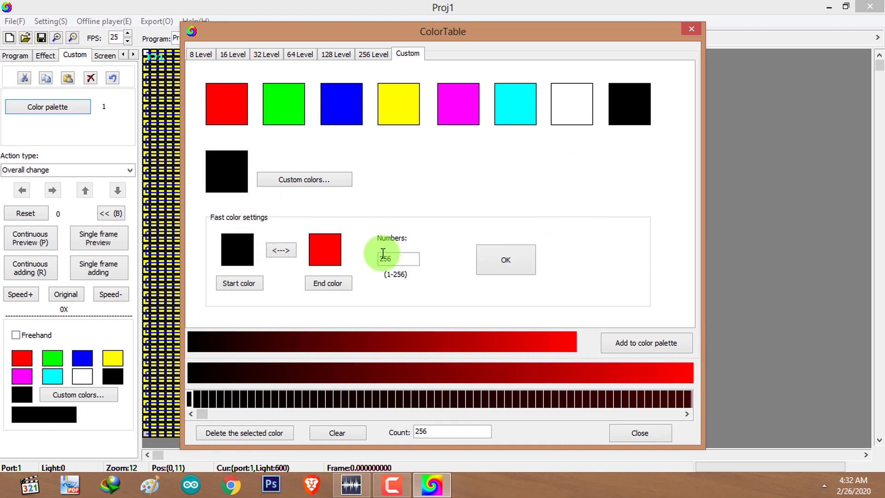
Step: Delete one dark color near the start of the palette, and clear all remaining palette colors
{"action": "double_click", "coordinate": [397, 259]}
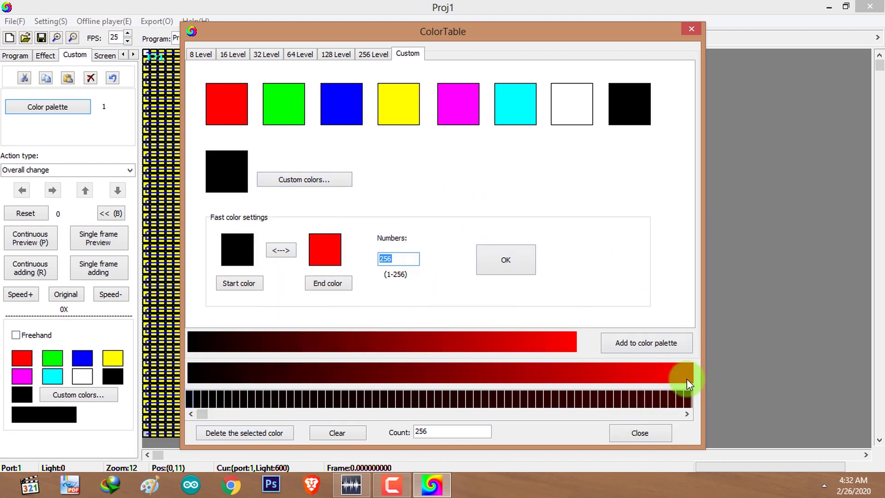
{"action": "left_click", "coordinate": [263, 55]}
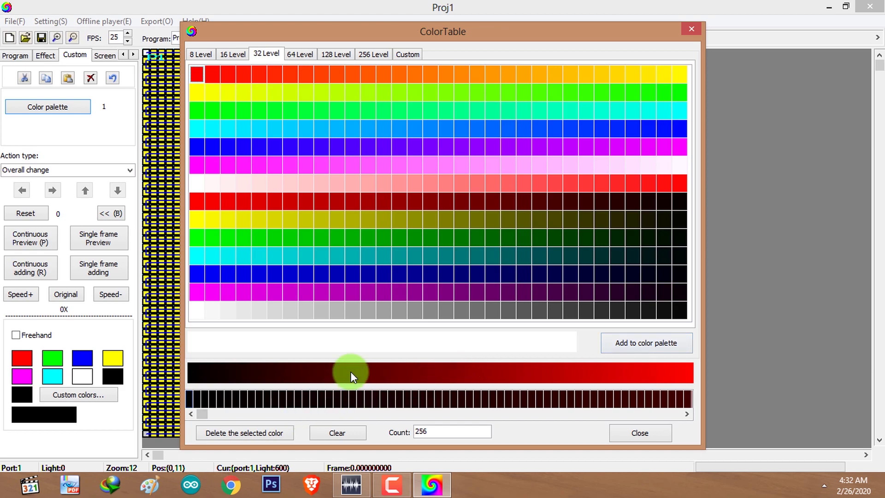
{"action": "left_click", "coordinate": [192, 397]}
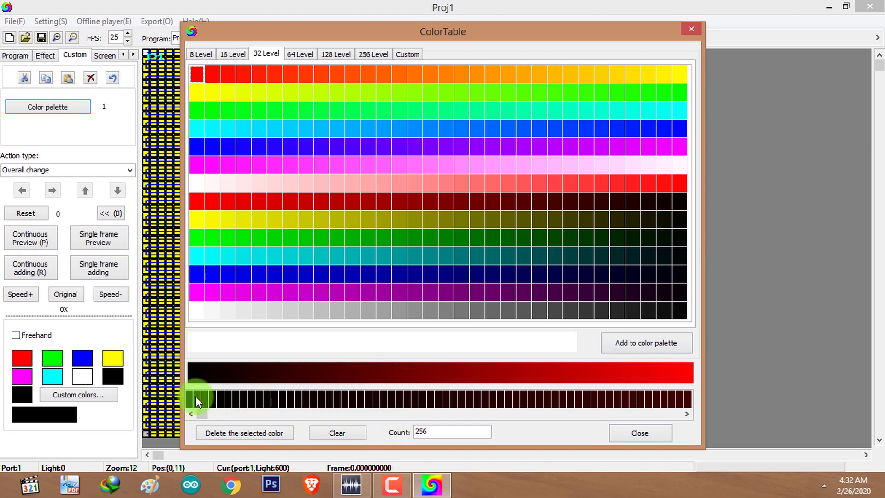
{"action": "left_click", "coordinate": [413, 56]}
{"action": "left_click", "coordinate": [233, 433]}
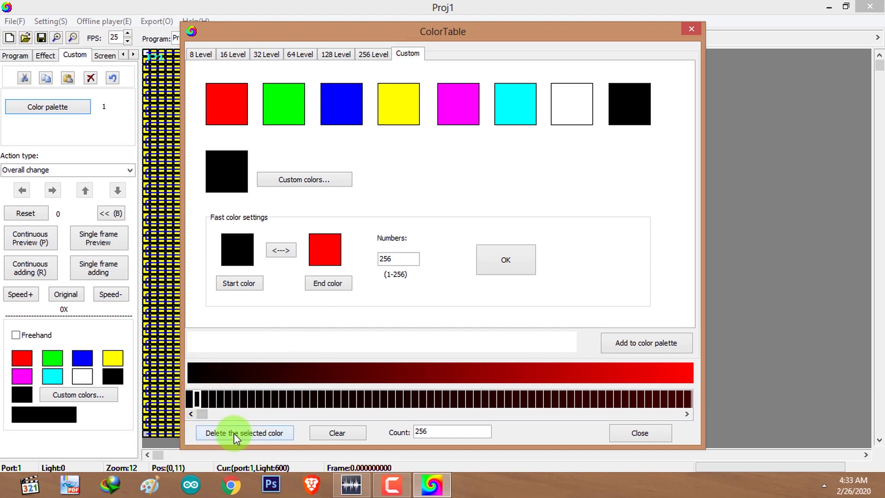
{"action": "left_click", "coordinate": [237, 433]}
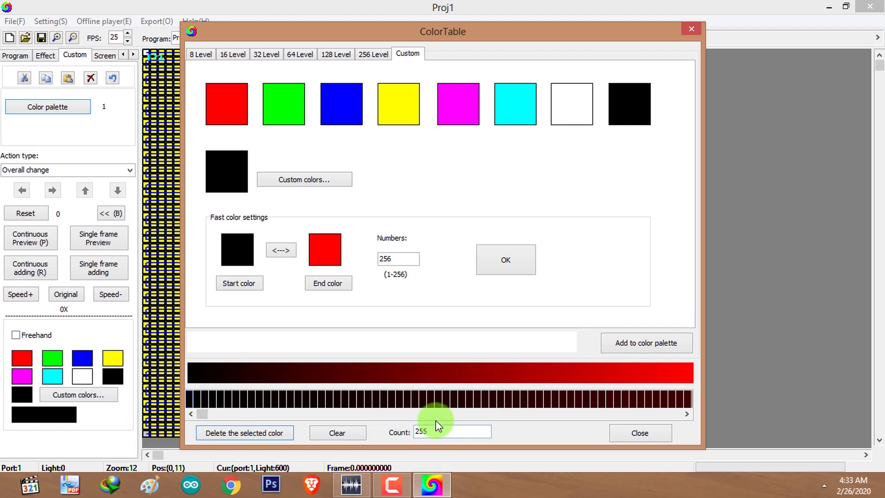
{"action": "left_click", "coordinate": [354, 436]}
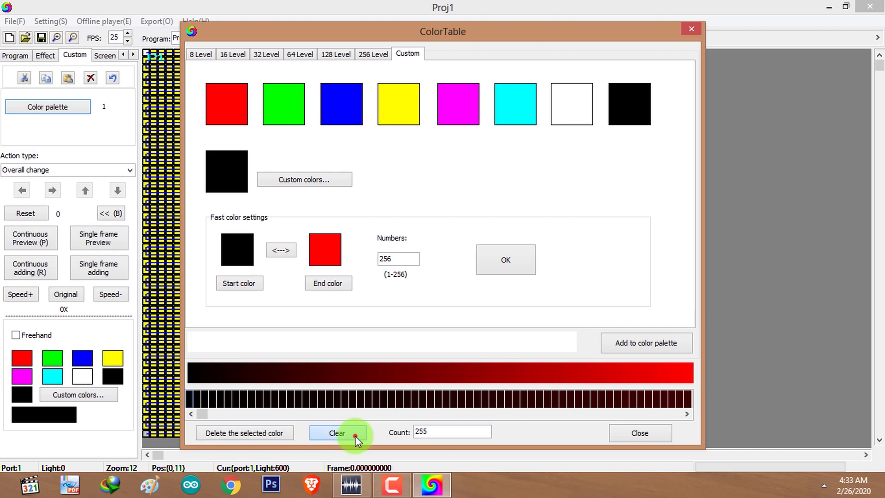
Step: Add the first three red to orange shades of the 8 Level table's first row to the color palette
{"action": "left_click", "coordinate": [351, 55]}
{"action": "left_click", "coordinate": [365, 55]}
{"action": "left_click", "coordinate": [213, 57]}
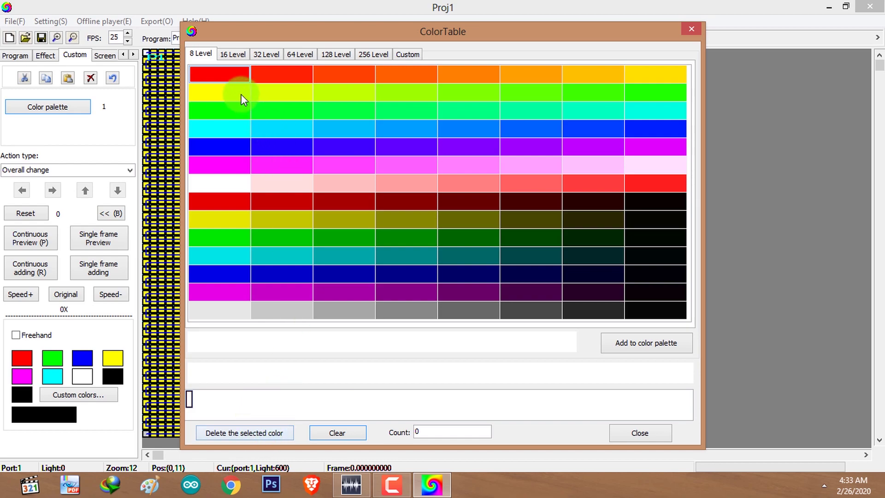
{"action": "left_click", "coordinate": [231, 76]}
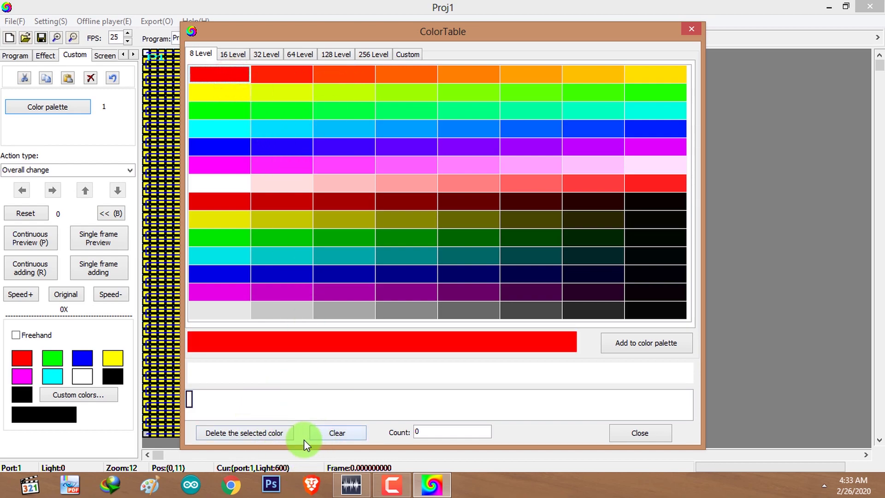
{"action": "left_click", "coordinate": [633, 344]}
{"action": "left_click", "coordinate": [286, 73]}
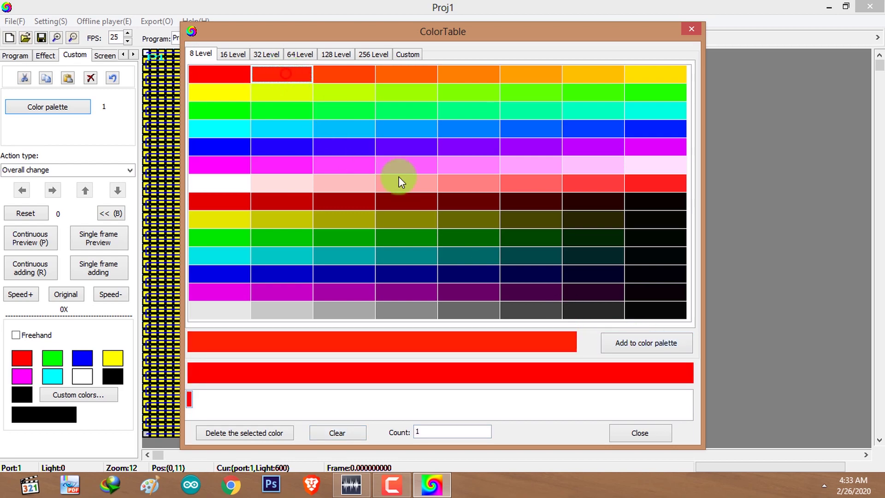
{"action": "left_click", "coordinate": [621, 345]}
{"action": "left_click", "coordinate": [361, 72]}
{"action": "left_click", "coordinate": [654, 342]}
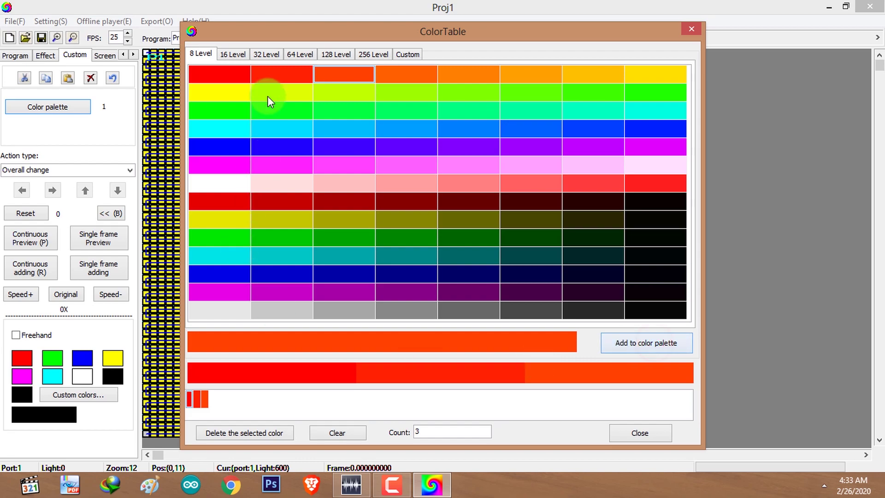
Step: Add the first three yellow to lime shades of the 8 Level table's second row to the color palette
{"action": "left_click", "coordinate": [241, 95]}
{"action": "left_click", "coordinate": [628, 343]}
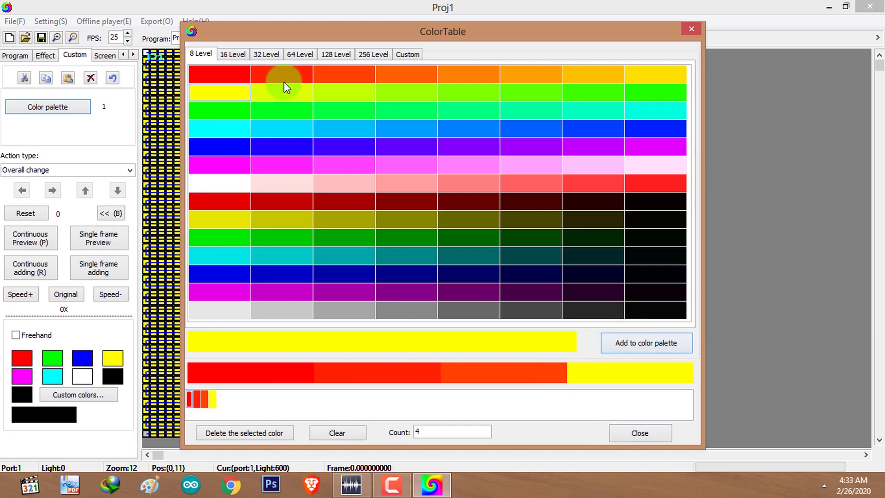
{"action": "left_click", "coordinate": [283, 91]}
{"action": "left_click", "coordinate": [629, 343]}
{"action": "left_click", "coordinate": [325, 96]}
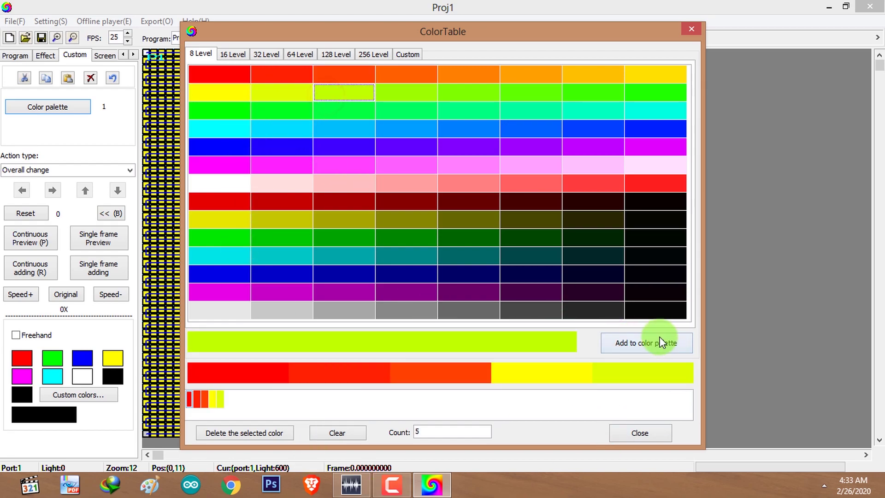
{"action": "left_click", "coordinate": [664, 340]}
Step: Add the first three green shades of the 8 Level table's third row to the color palette
{"action": "left_click", "coordinate": [195, 108]}
{"action": "left_click", "coordinate": [635, 342]}
{"action": "left_click", "coordinate": [276, 113]}
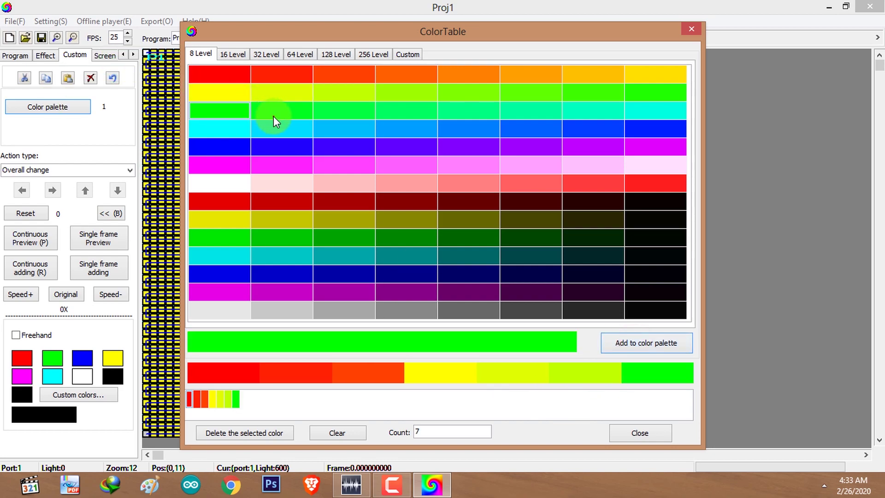
{"action": "left_click", "coordinate": [630, 344]}
{"action": "left_click", "coordinate": [352, 110]}
{"action": "left_click", "coordinate": [633, 342]}
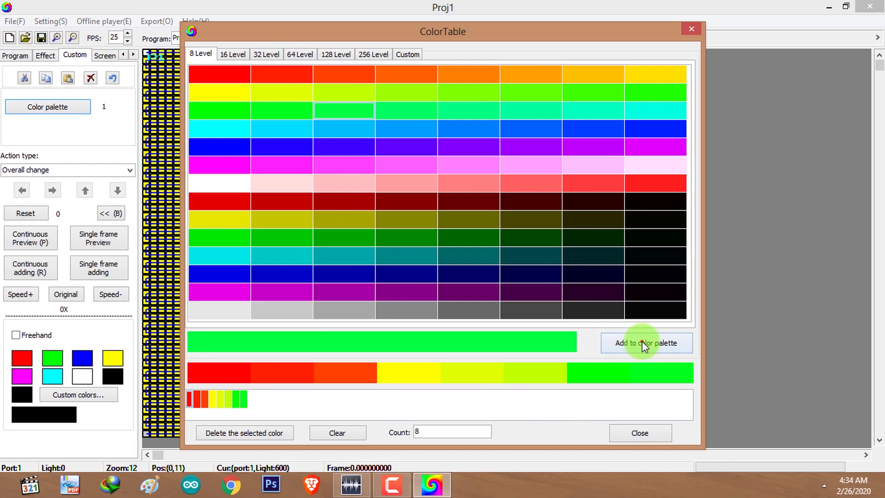
Step: Add the first, third and fourth cyan to blue shades of the 8 Level table's fourth row to the color palette
{"action": "left_click", "coordinate": [213, 128]}
{"action": "left_click", "coordinate": [620, 339]}
{"action": "left_click", "coordinate": [274, 131]}
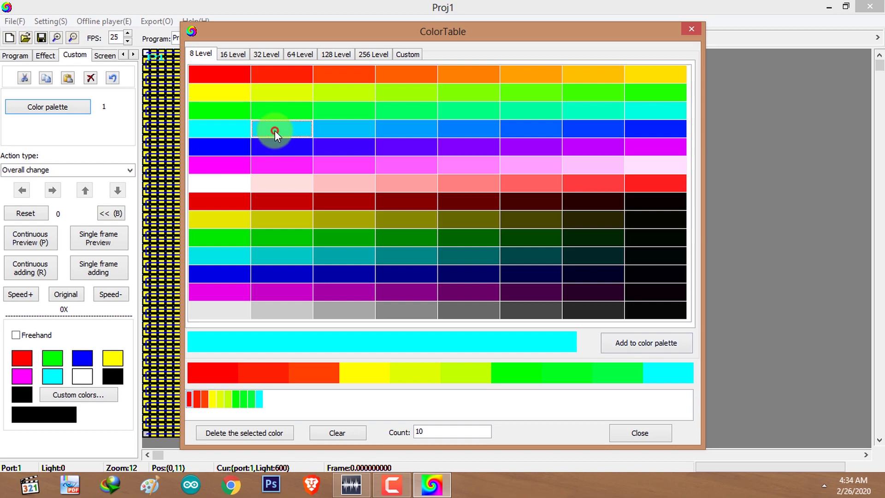
{"action": "left_click", "coordinate": [338, 125]}
{"action": "left_click", "coordinate": [650, 342]}
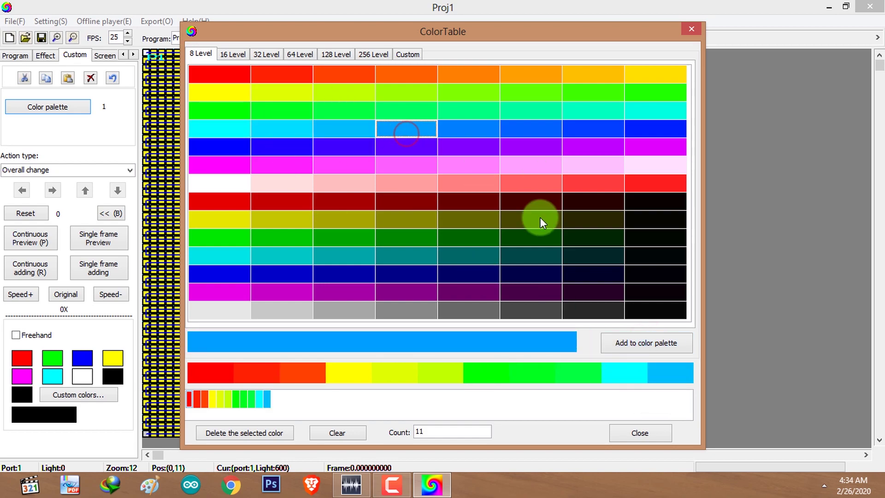
{"action": "left_click", "coordinate": [643, 339]}
Step: Add the first three blue shades of the 8 Level table's fifth row to the color palette, and close the color table
{"action": "left_click", "coordinate": [219, 154]}
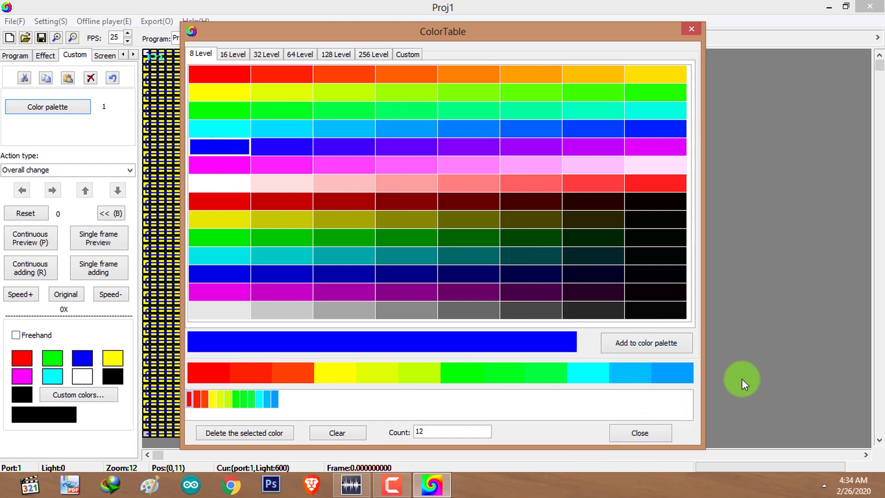
{"action": "left_click", "coordinate": [663, 341]}
{"action": "left_click", "coordinate": [282, 147]}
{"action": "left_click", "coordinate": [618, 334]}
{"action": "left_click", "coordinate": [348, 152]}
{"action": "left_click", "coordinate": [649, 341]}
{"action": "left_click", "coordinate": [666, 433]}
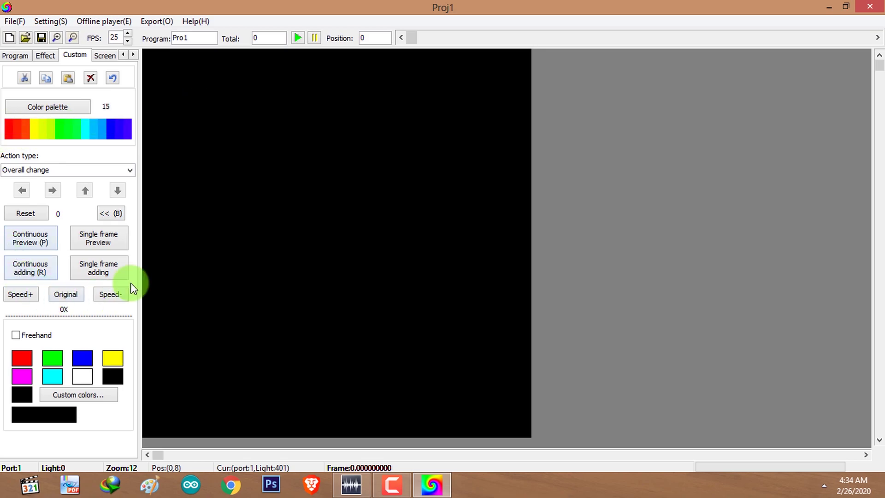
Step: Review the available action types and choose Overall change
{"action": "left_click", "coordinate": [131, 172]}
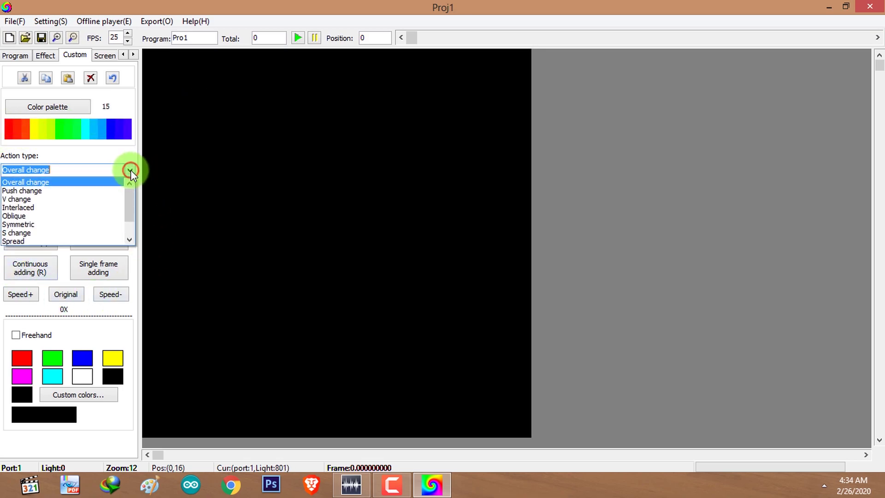
{"action": "left_click_drag", "start_coordinate": [129, 195], "coordinate": [131, 225]}
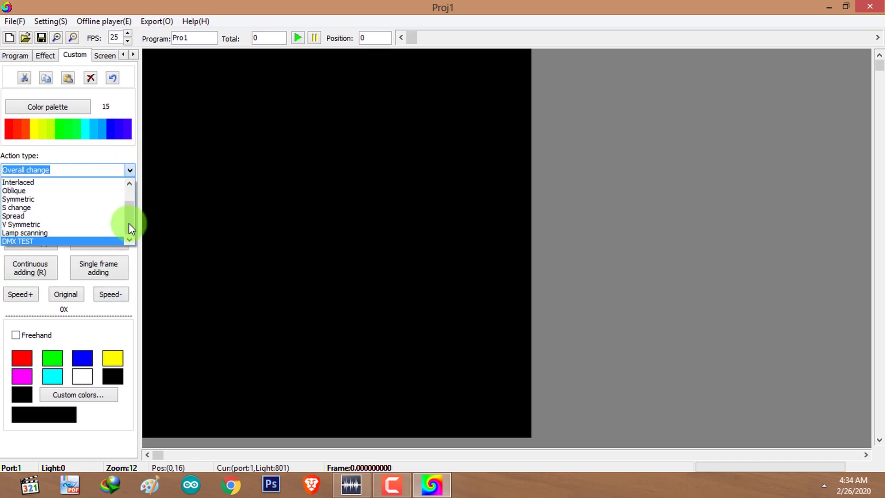
{"action": "left_click", "coordinate": [64, 173]}
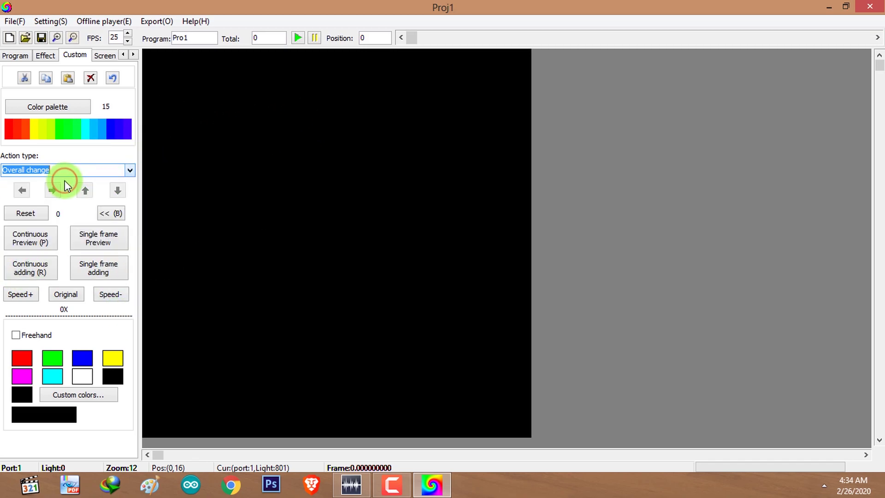
{"action": "left_click", "coordinate": [131, 170]}
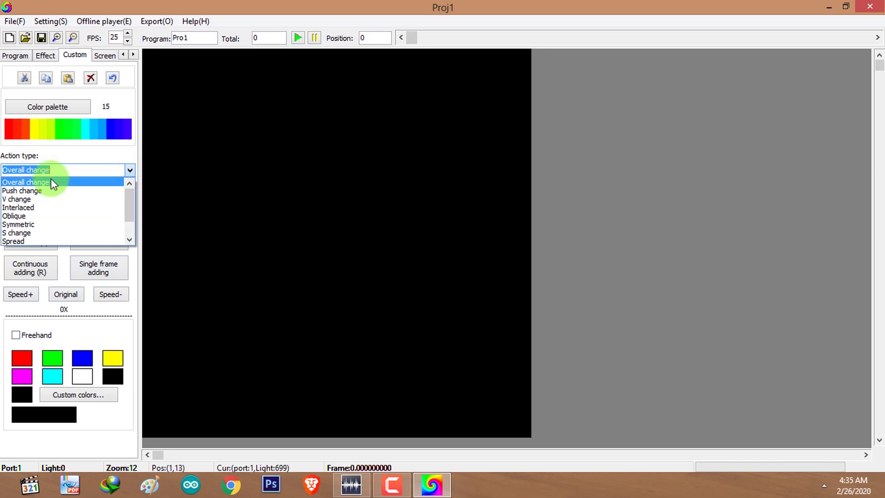
{"action": "left_click", "coordinate": [48, 181]}
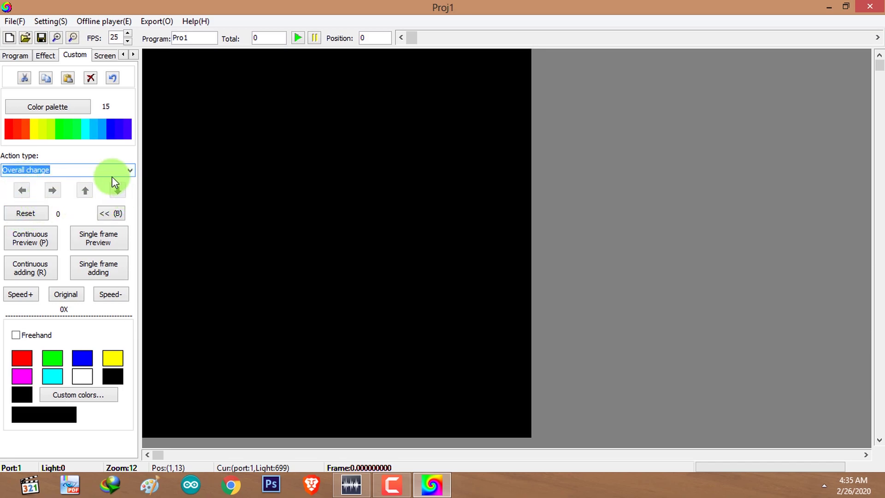
{"action": "left_click", "coordinate": [29, 192]}
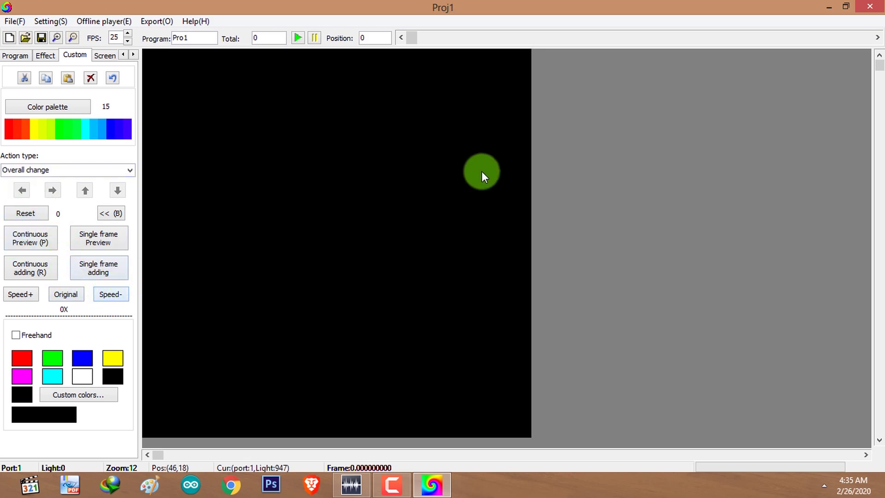
Step: Add Overall change frames to the program, singly and continuously, and preview the effect in continuous and single-frame mode between additions
{"action": "left_click", "coordinate": [100, 263]}
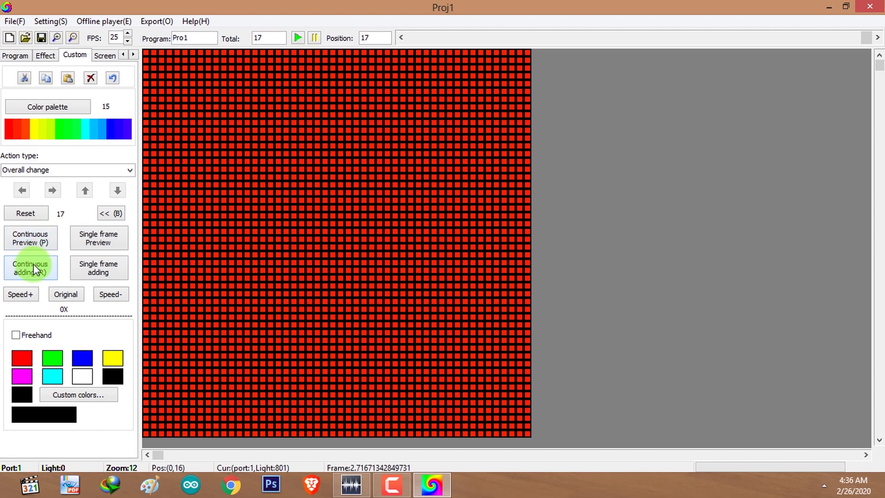
{"action": "left_click_drag", "start_coordinate": [33, 264], "coordinate": [37, 267]}
{"action": "left_click", "coordinate": [14, 242]}
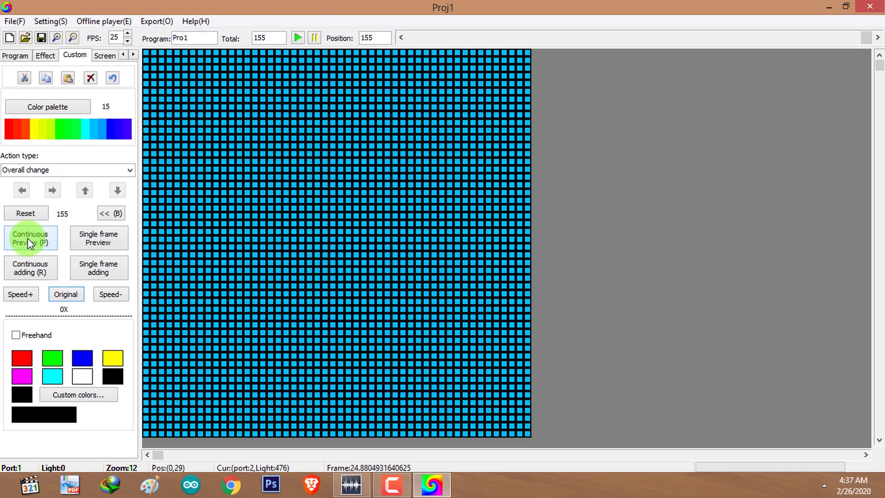
{"action": "left_click_drag", "start_coordinate": [28, 243], "coordinate": [38, 264]}
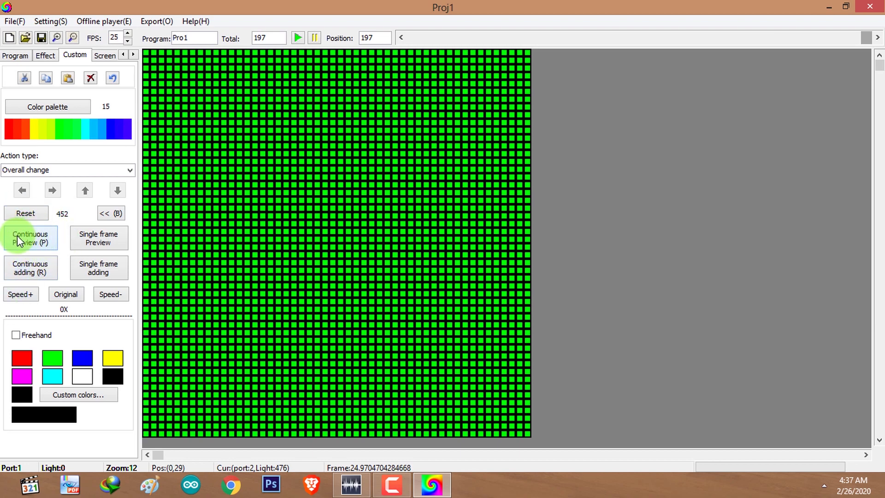
{"action": "left_click", "coordinate": [18, 239]}
{"action": "left_click", "coordinate": [118, 239]}
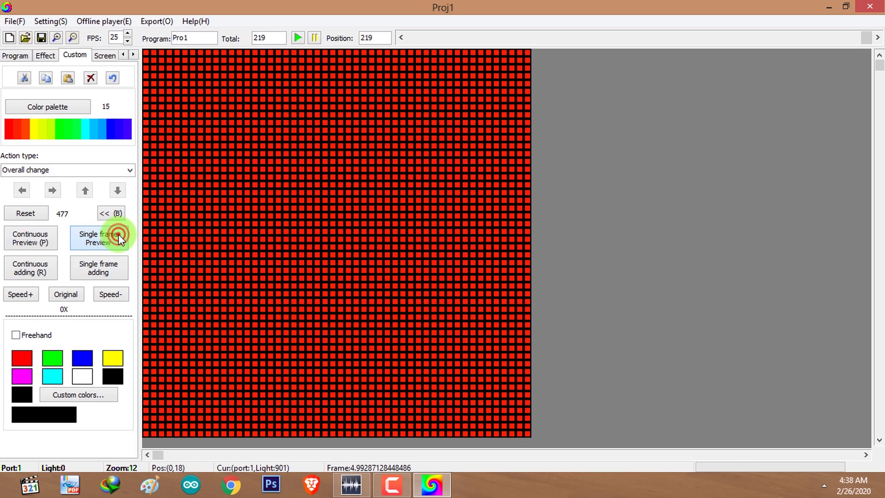
{"action": "left_click", "coordinate": [10, 261]}
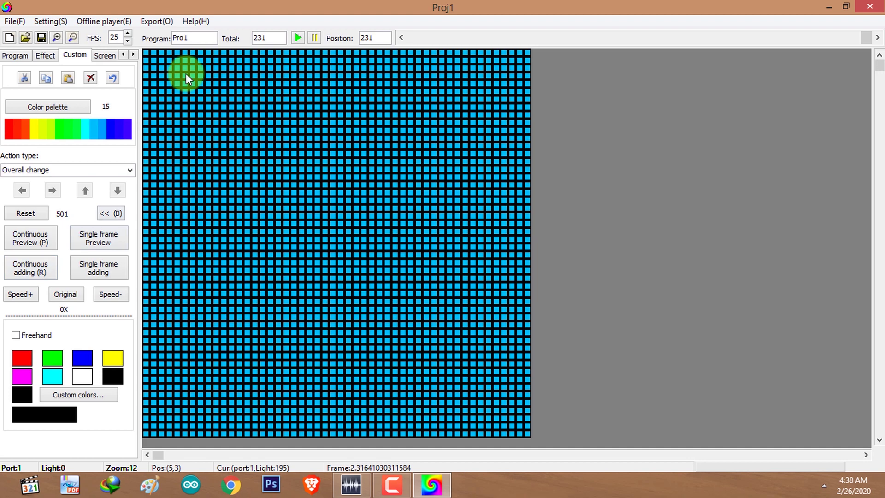
Step: Play back the Overall change frames added to the program, and pause the playback
{"action": "left_click", "coordinate": [296, 38]}
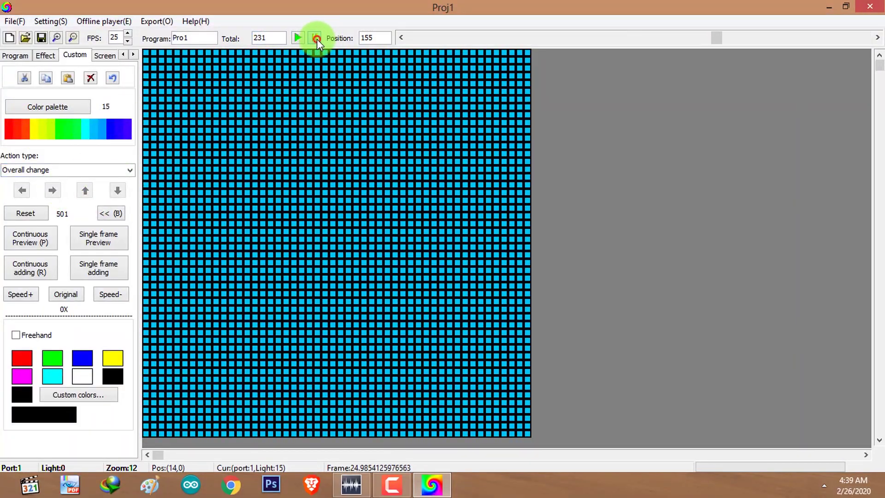
{"action": "left_click", "coordinate": [315, 38]}
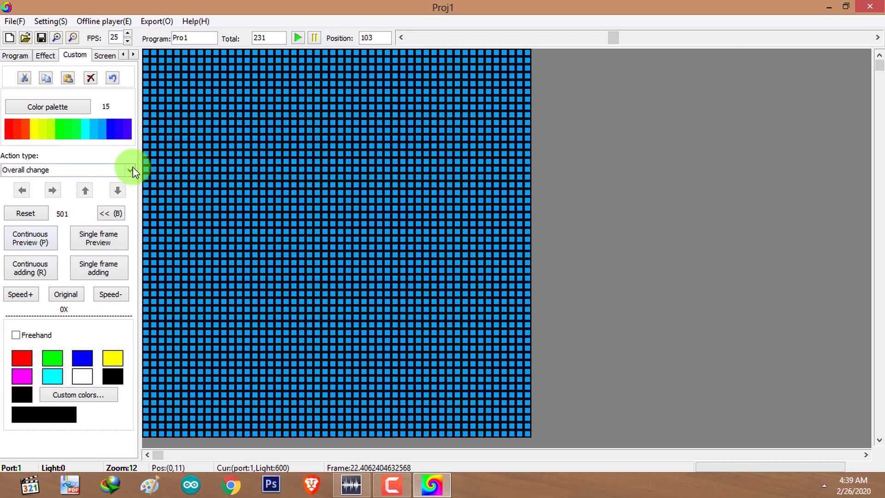
Step: Set the action type to Push change with the rightward direction
{"action": "left_click", "coordinate": [130, 169]}
{"action": "left_click", "coordinate": [110, 186]}
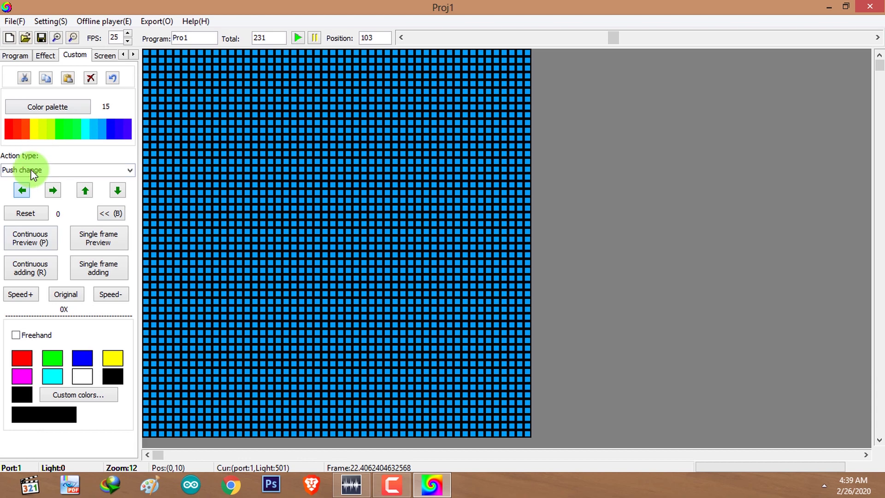
{"action": "left_click", "coordinate": [20, 188]}
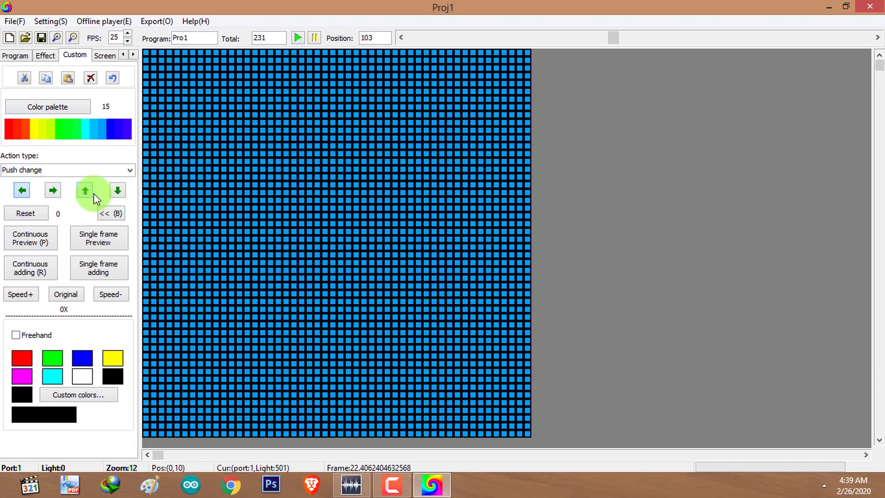
{"action": "left_click", "coordinate": [28, 190]}
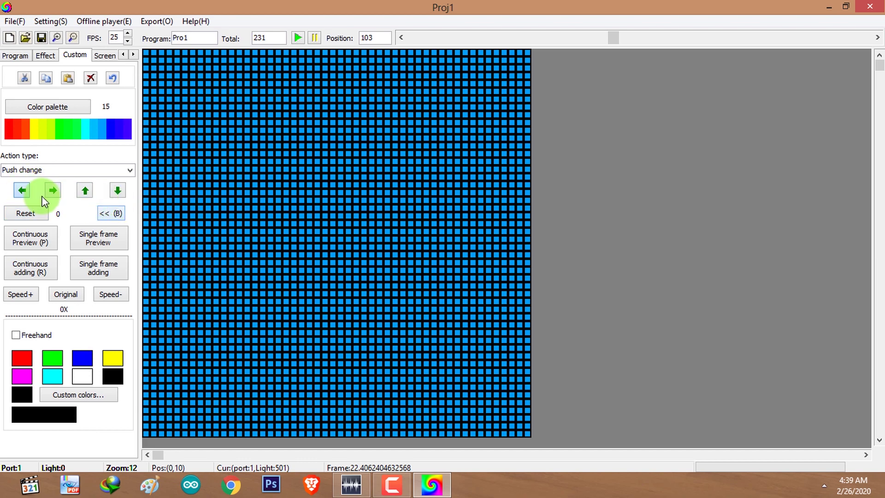
{"action": "left_click", "coordinate": [53, 190]}
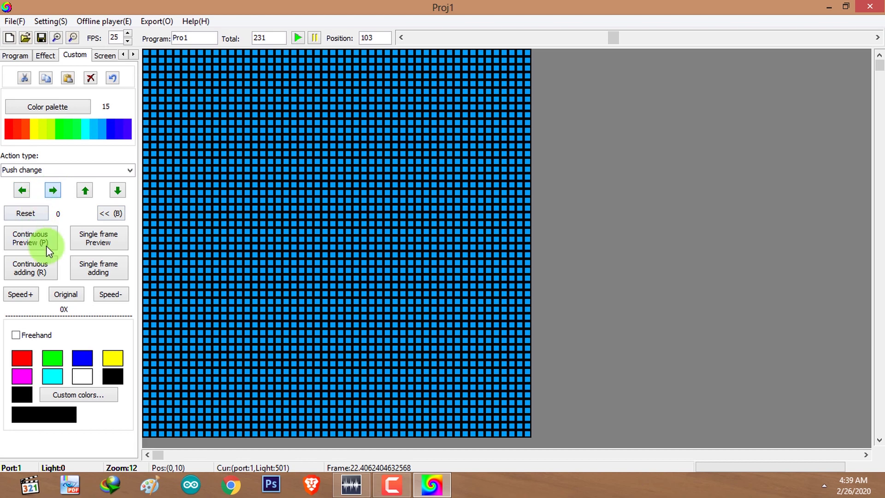
Step: Continuously add rightward Push change frames to the program until the color bands span the whole layout
{"action": "left_click", "coordinate": [32, 263]}
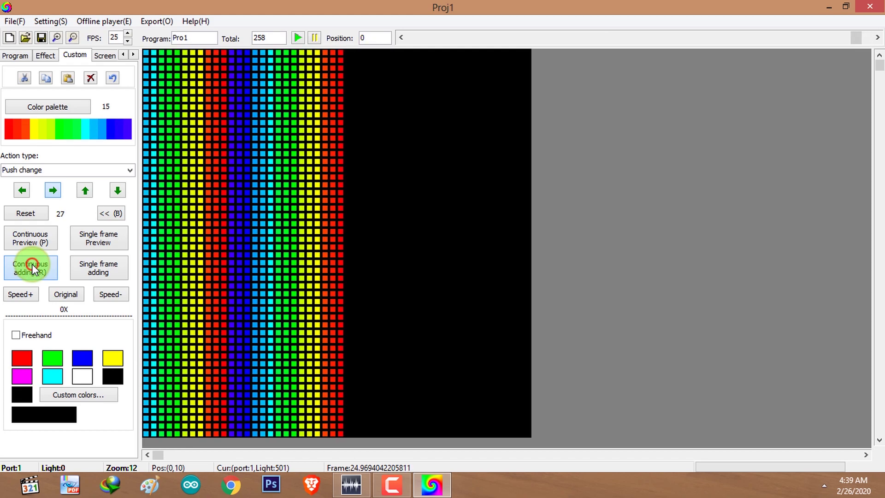
{"action": "left_click", "coordinate": [32, 263]}
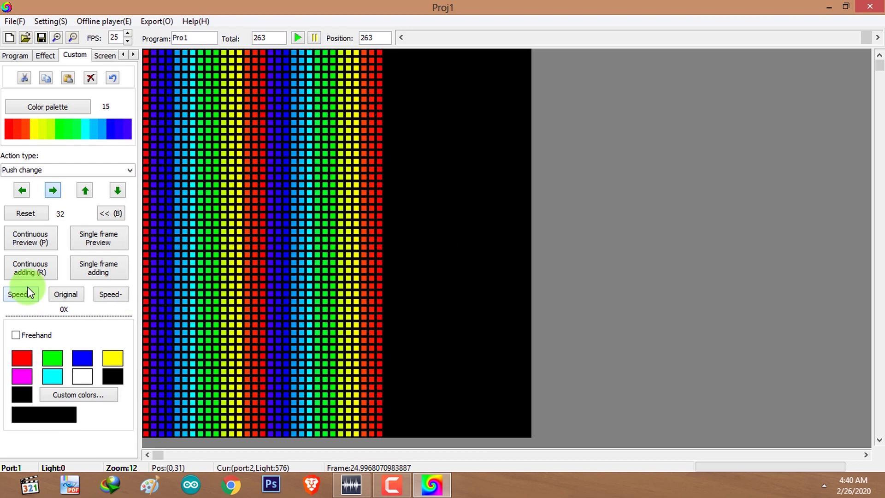
{"action": "left_click", "coordinate": [44, 277]}
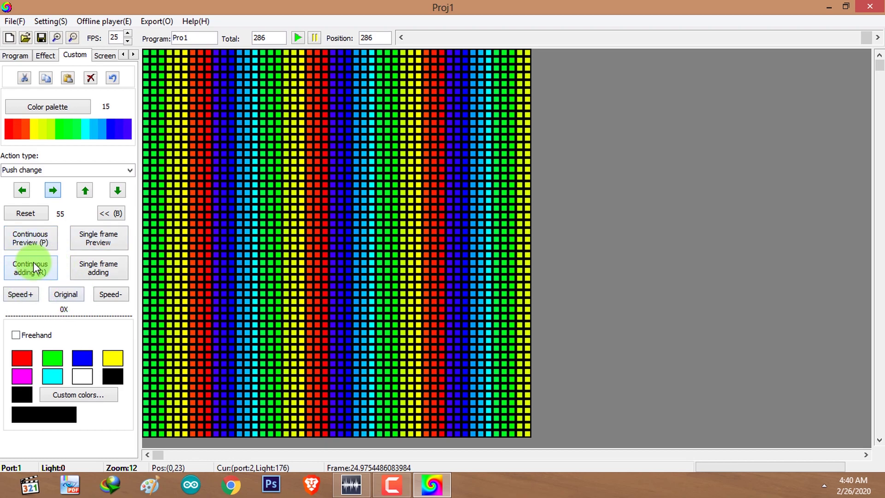
Step: Switch Push change to the leftward direction, preview it continuously, and continuously add its frames to the program
{"action": "left_click", "coordinate": [44, 216]}
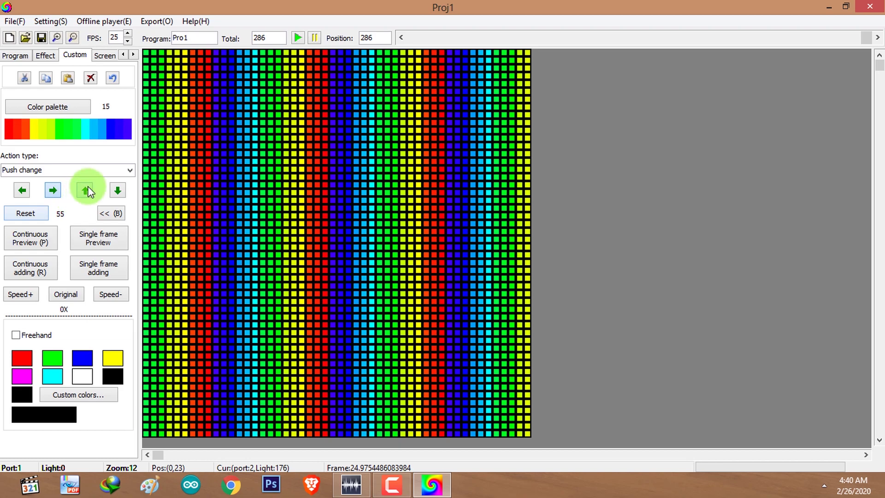
{"action": "left_click", "coordinate": [23, 190]}
{"action": "left_click", "coordinate": [24, 233]}
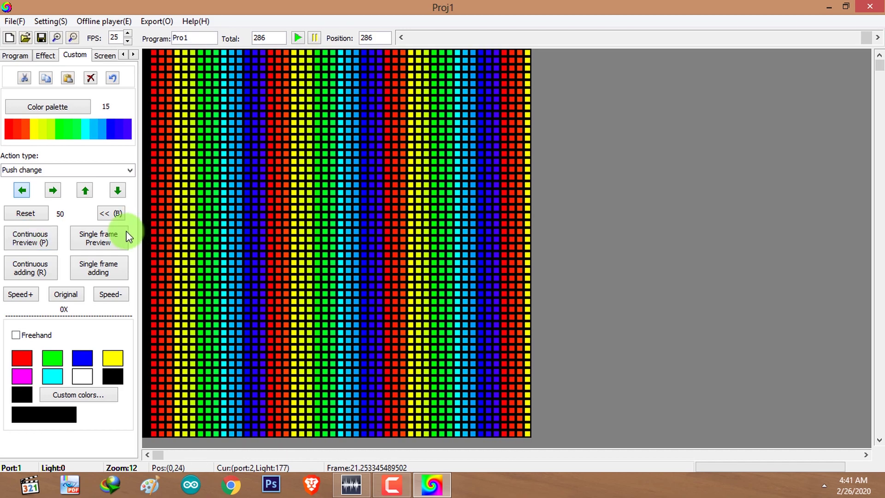
{"action": "left_click", "coordinate": [46, 237]}
{"action": "left_click", "coordinate": [306, 140]}
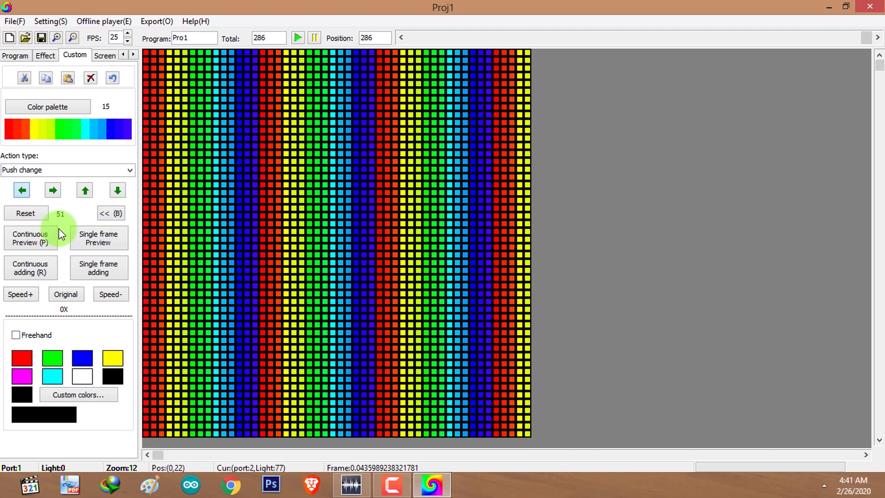
{"action": "left_click", "coordinate": [37, 271]}
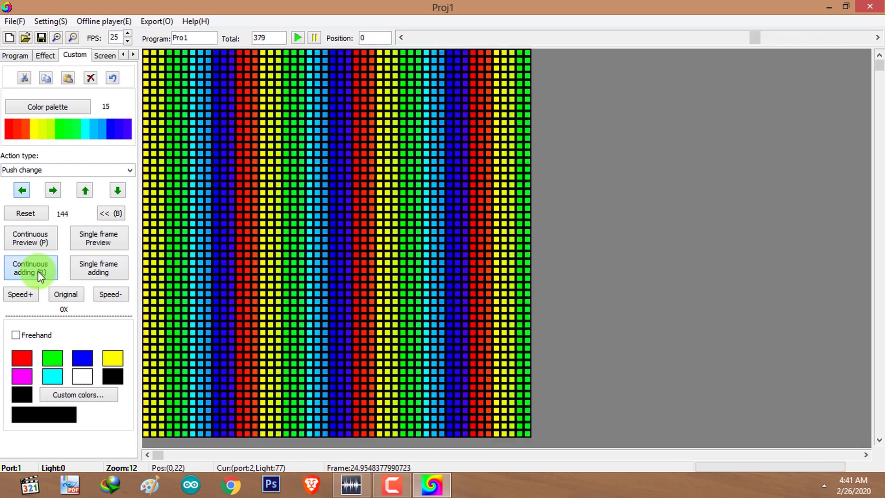
{"action": "left_click", "coordinate": [38, 270]}
Step: Switch Push change to the upward direction, preview it continuously, and continuously add its frames to the program
{"action": "left_click", "coordinate": [90, 189]}
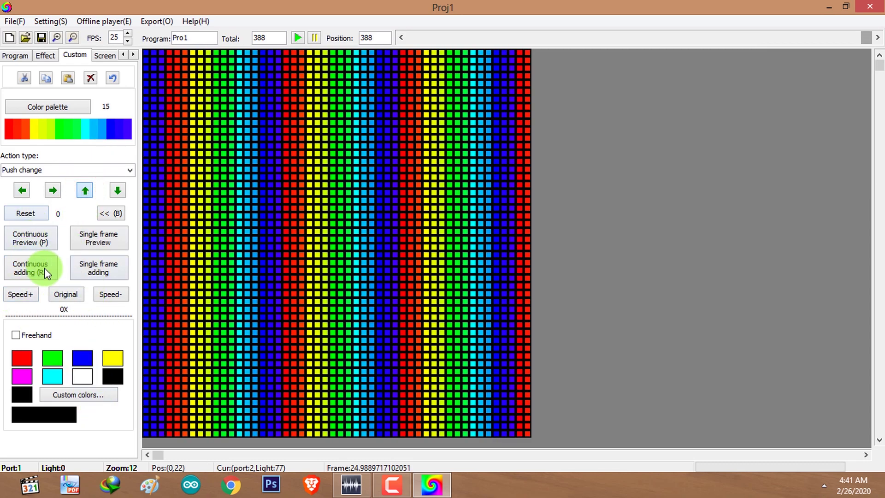
{"action": "left_click", "coordinate": [41, 245]}
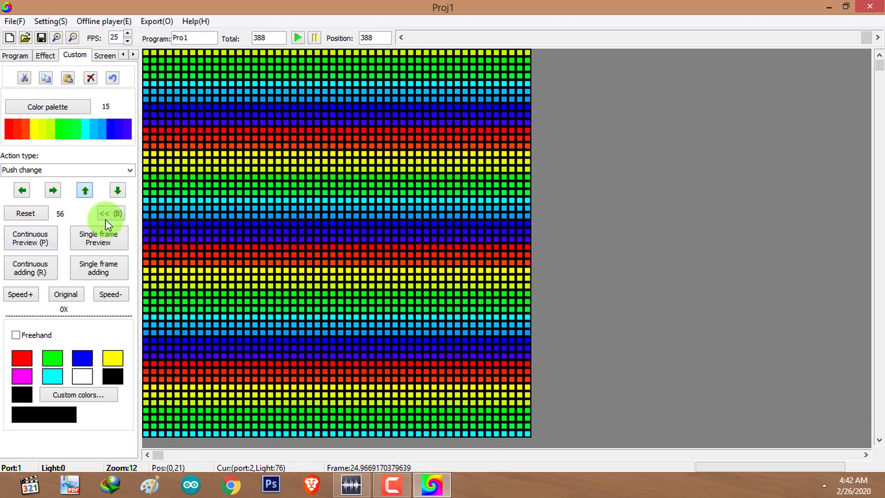
{"action": "left_click", "coordinate": [31, 268]}
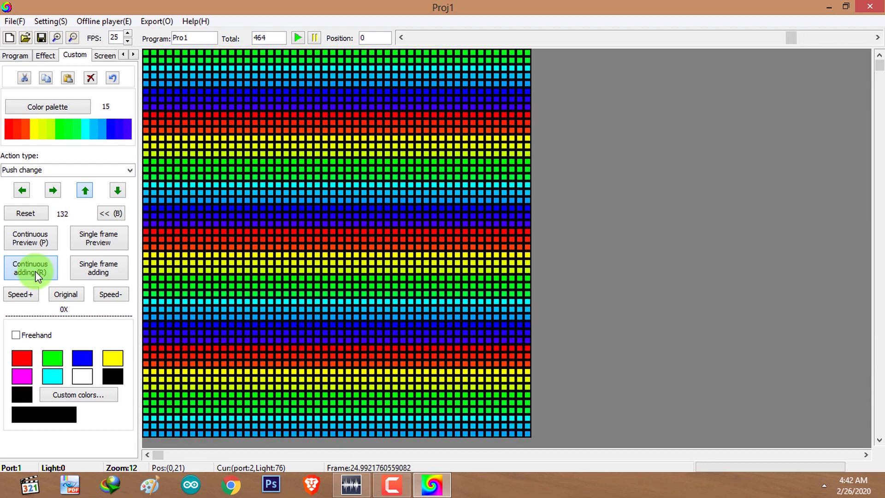
Step: Switch Push change to the downward direction, preview it continuously, and continuously add its frames to the program
{"action": "left_click", "coordinate": [116, 192]}
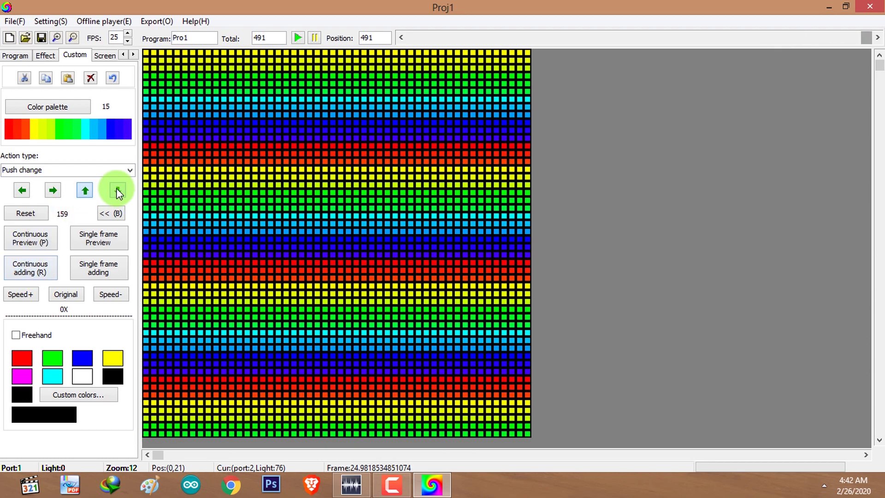
{"action": "left_click", "coordinate": [28, 233]}
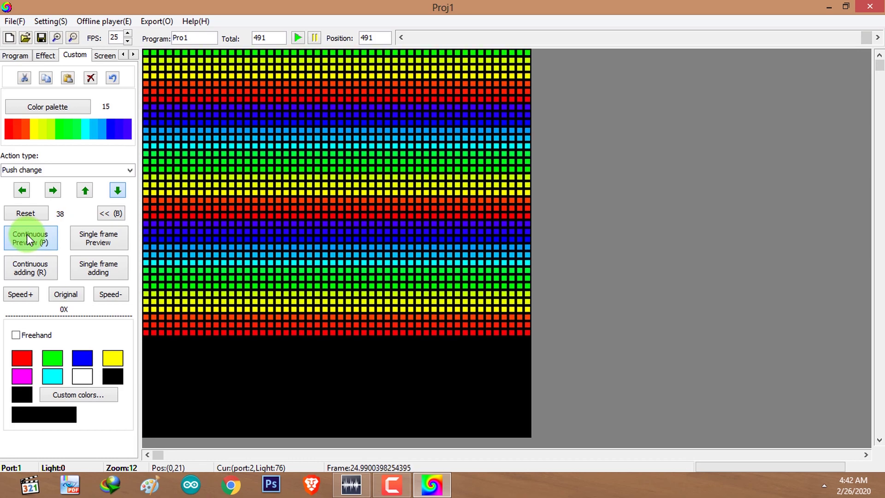
{"action": "left_click", "coordinate": [94, 269]}
{"action": "left_click", "coordinate": [98, 232]}
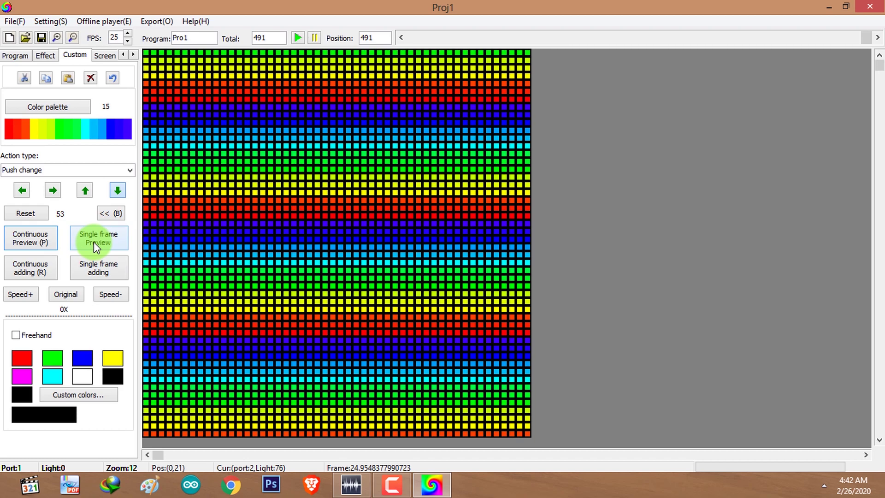
{"action": "left_click", "coordinate": [40, 271]}
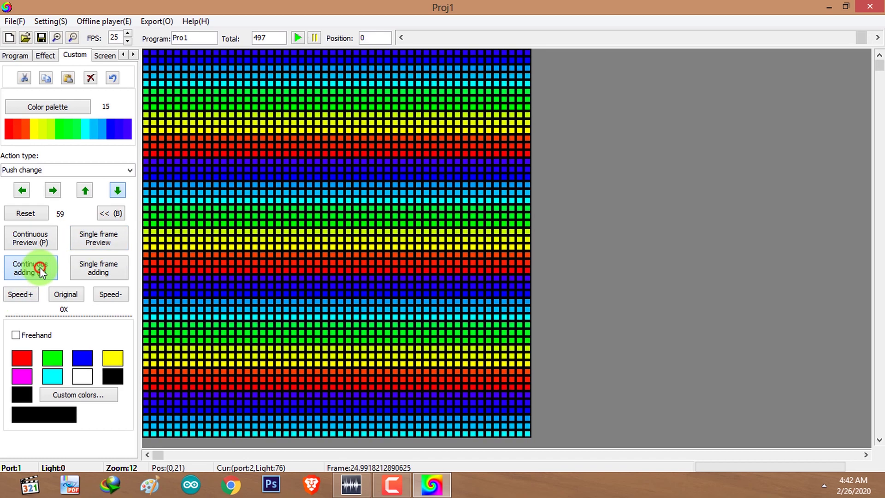
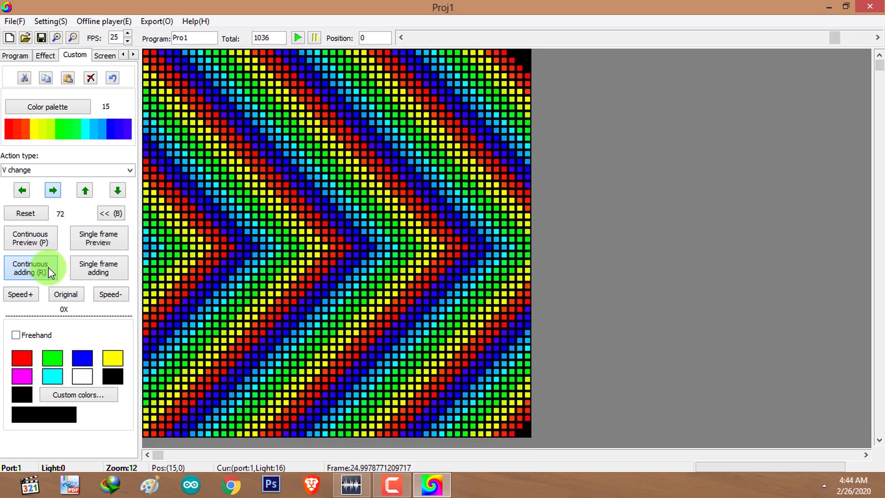
Step: Preview the rightward V change continuously and continuously add more of its frames to the program
{"action": "left_click", "coordinate": [29, 245]}
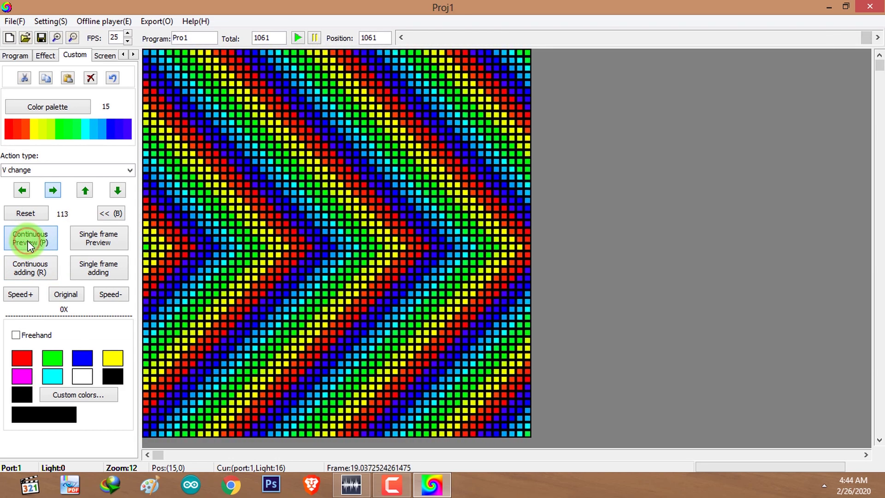
{"action": "left_click", "coordinate": [24, 259]}
{"action": "left_click", "coordinate": [129, 171]}
Step: Switch V change to the leftward direction, preview it continuously, and continuously add its frames to the program
{"action": "left_click", "coordinate": [25, 190]}
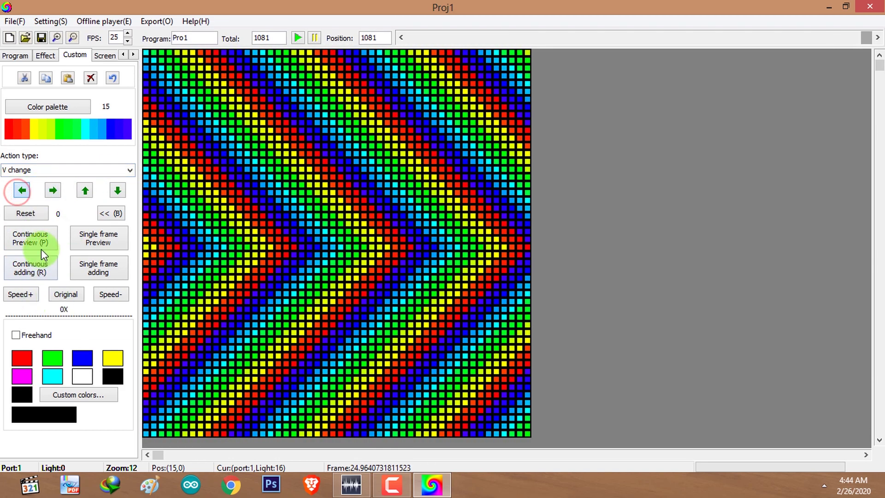
{"action": "left_click", "coordinate": [44, 238]}
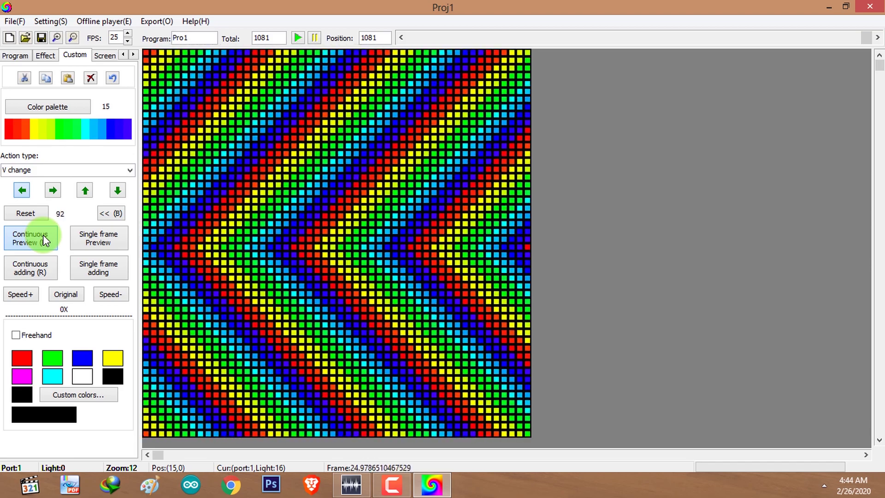
{"action": "left_click", "coordinate": [39, 274]}
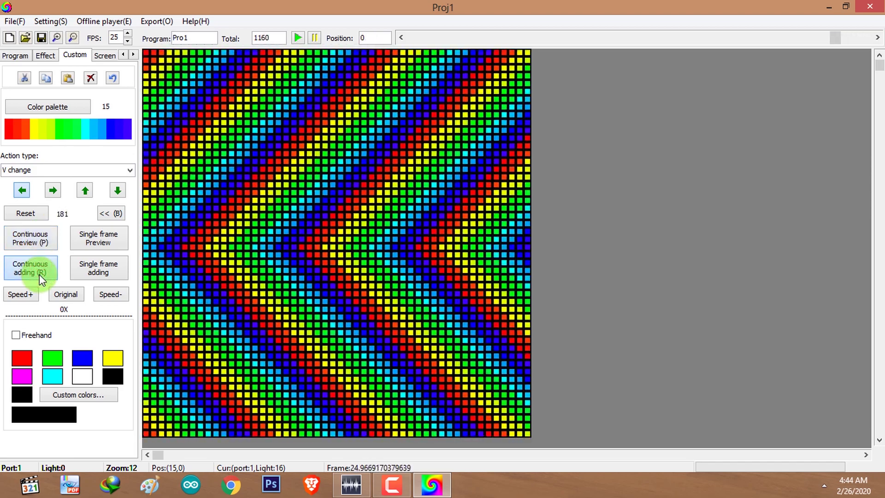
{"action": "left_click", "coordinate": [40, 275]}
Step: Set the action type to Interlaced with the downward direction, preview it continuously, and continuously add its frames to the program
{"action": "left_click", "coordinate": [131, 170]}
{"action": "left_click", "coordinate": [46, 178]}
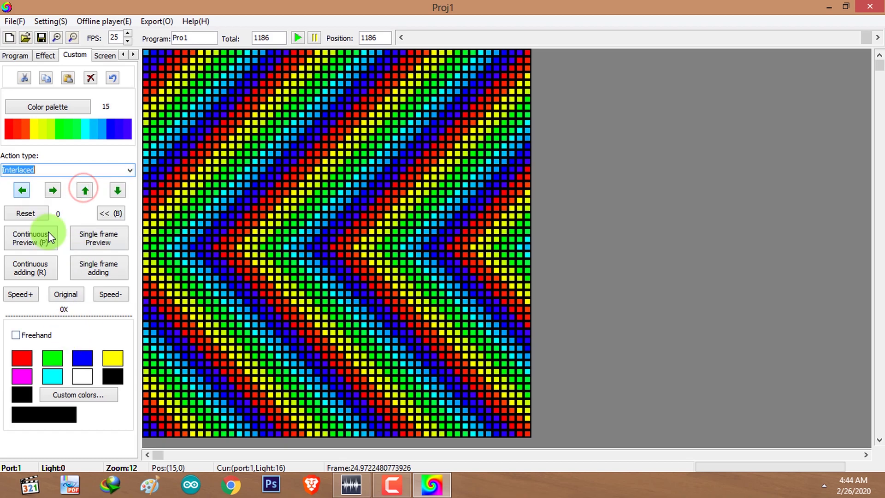
{"action": "left_click", "coordinate": [15, 237]}
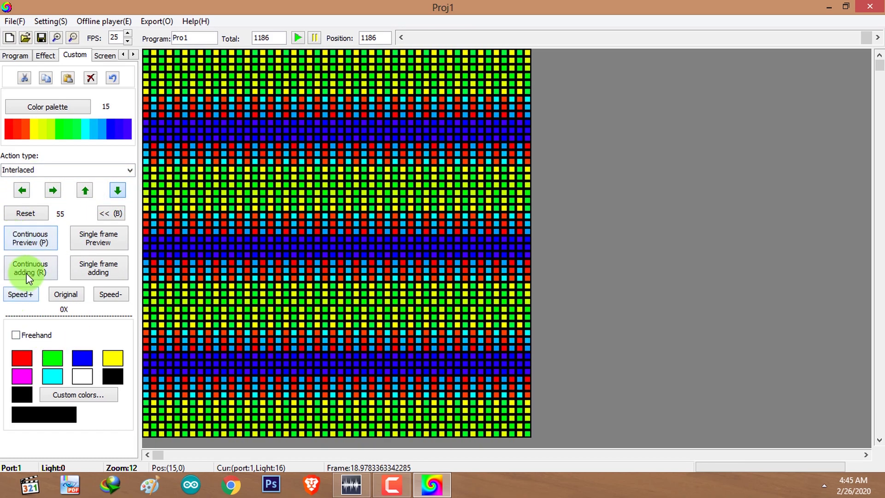
{"action": "left_click", "coordinate": [25, 271]}
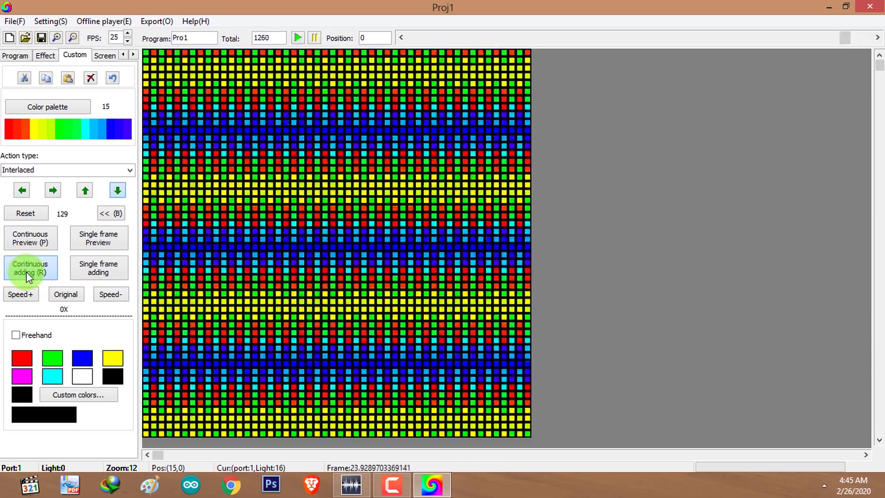
Step: Preview and continuously add Interlaced frames in the upward direction, followed by the leftward direction
{"action": "left_click", "coordinate": [53, 190]}
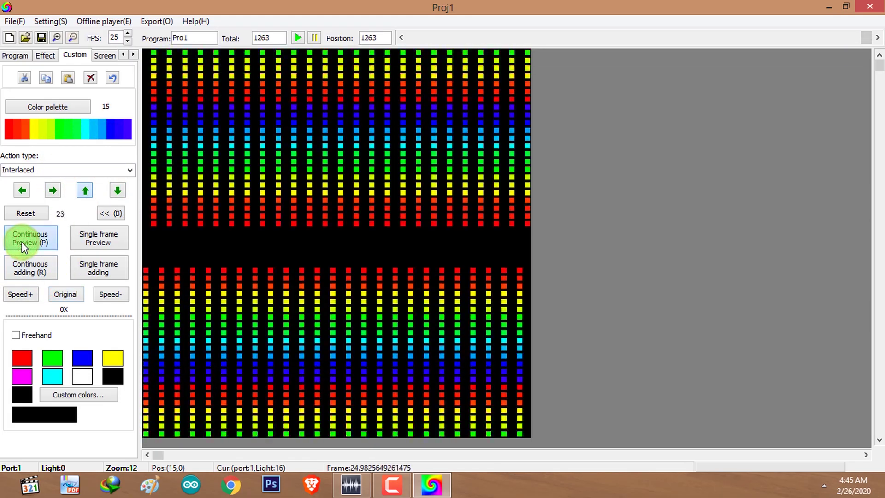
{"action": "left_click", "coordinate": [21, 268]}
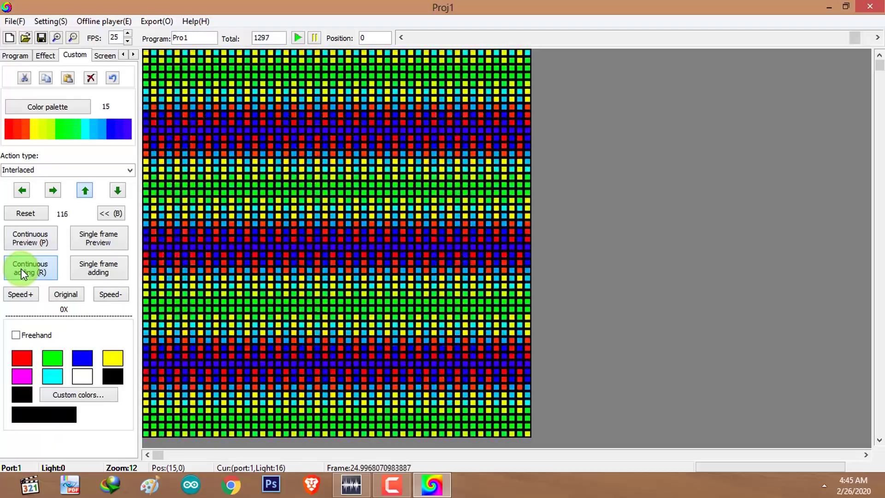
{"action": "left_click", "coordinate": [22, 190]}
{"action": "left_click", "coordinate": [26, 238]}
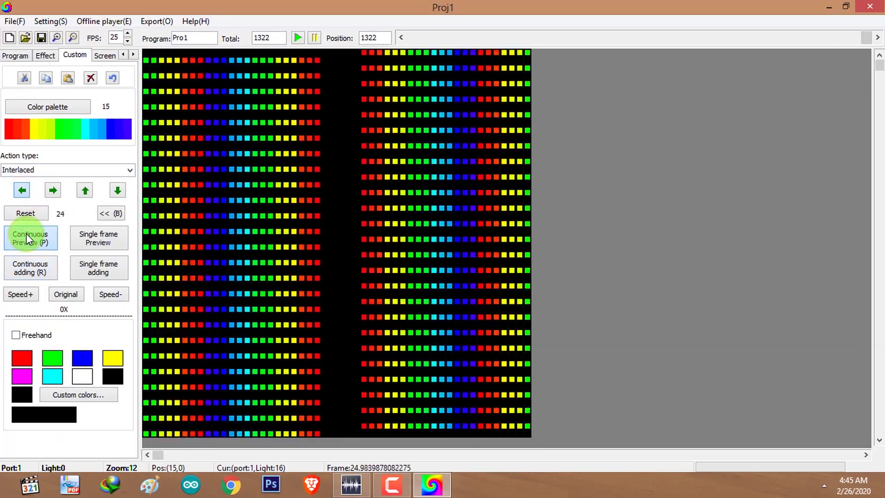
{"action": "left_click", "coordinate": [28, 267]}
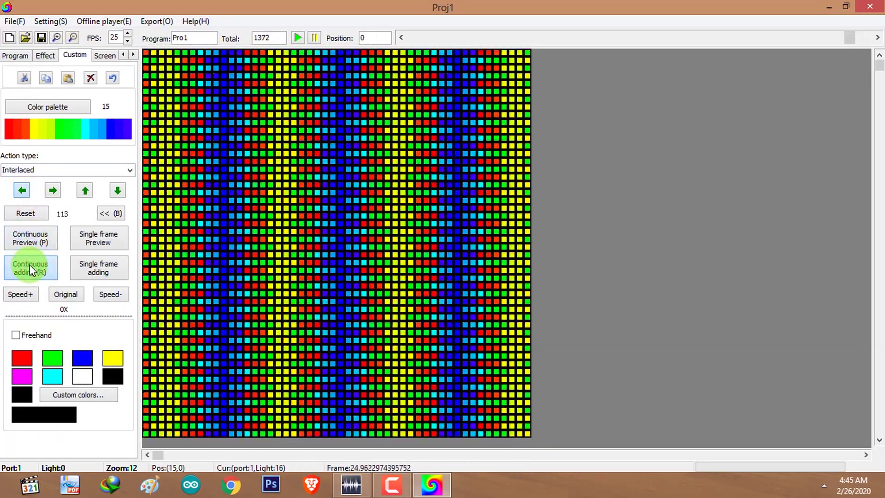
Step: Switch Interlaced to the rightward direction, preview it continuously, and continuously add its frames to the program
{"action": "left_click", "coordinate": [52, 192]}
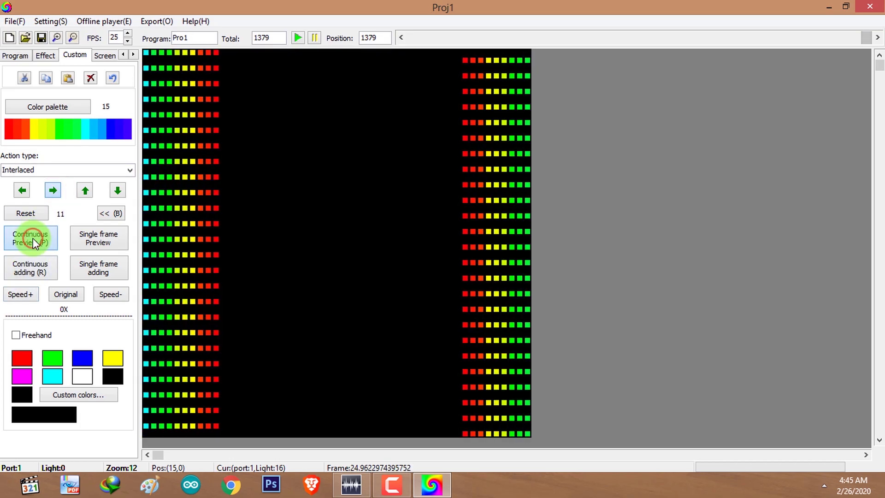
{"action": "left_click", "coordinate": [28, 265]}
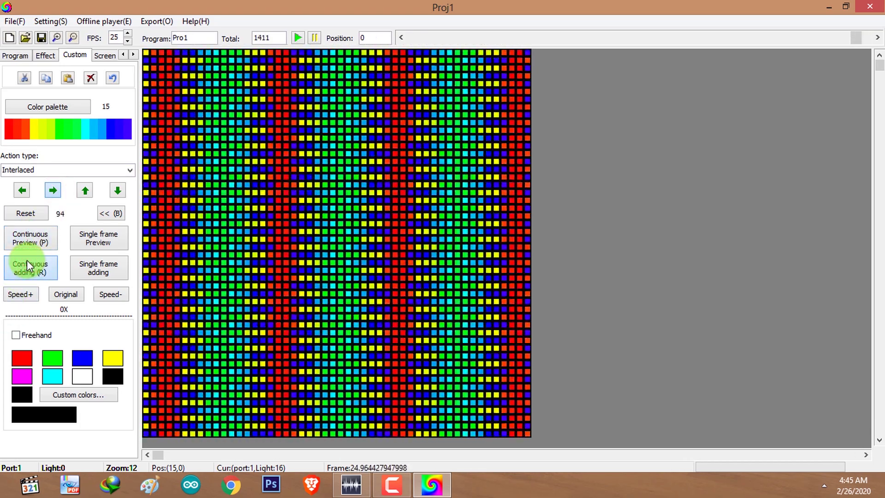
{"action": "left_click", "coordinate": [121, 169]}
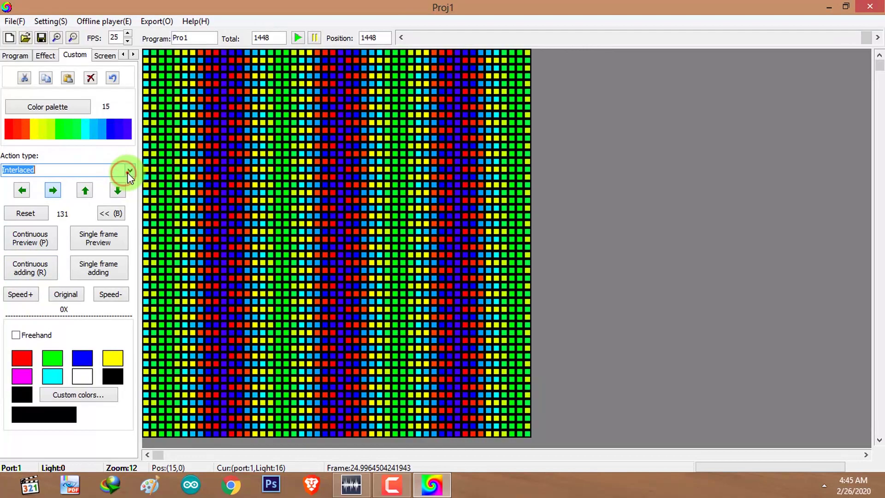
Step: Look through the remaining available action types, keeping Interlaced selected
{"action": "left_click", "coordinate": [127, 172]}
{"action": "left_click", "coordinate": [97, 156]}
{"action": "left_click", "coordinate": [313, 61]}
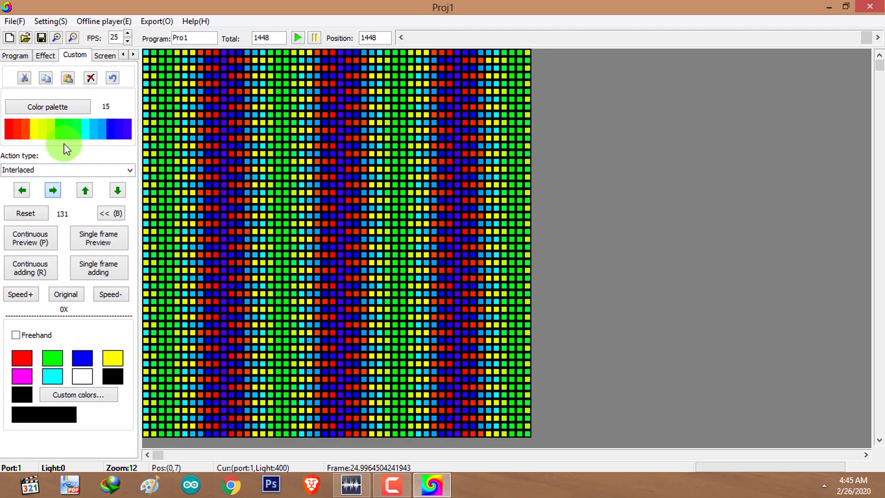
{"action": "left_click", "coordinate": [109, 171]}
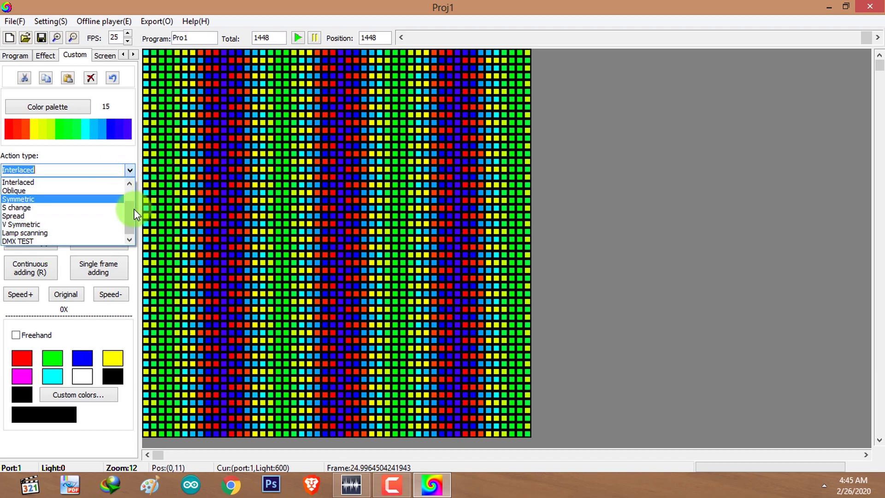
{"action": "left_click_drag", "start_coordinate": [133, 209], "coordinate": [132, 183]}
{"action": "left_click", "coordinate": [86, 160]}
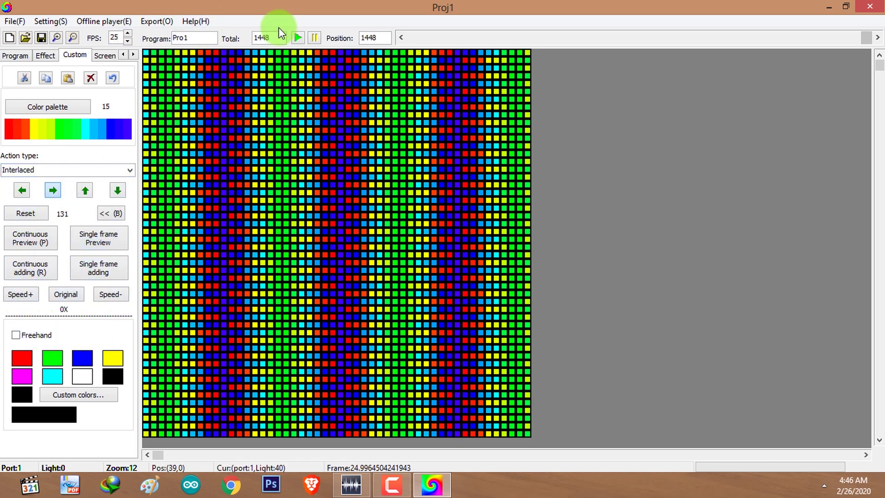
Step: Play the whole program and compare its Overall, Push, V and Interlaced sequences with the action types on offer
{"action": "left_click", "coordinate": [299, 38]}
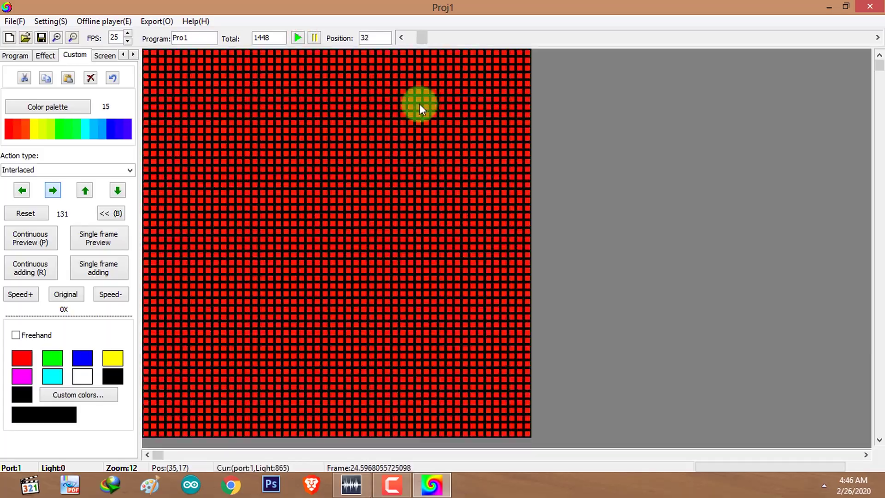
{"action": "left_click", "coordinate": [122, 170]}
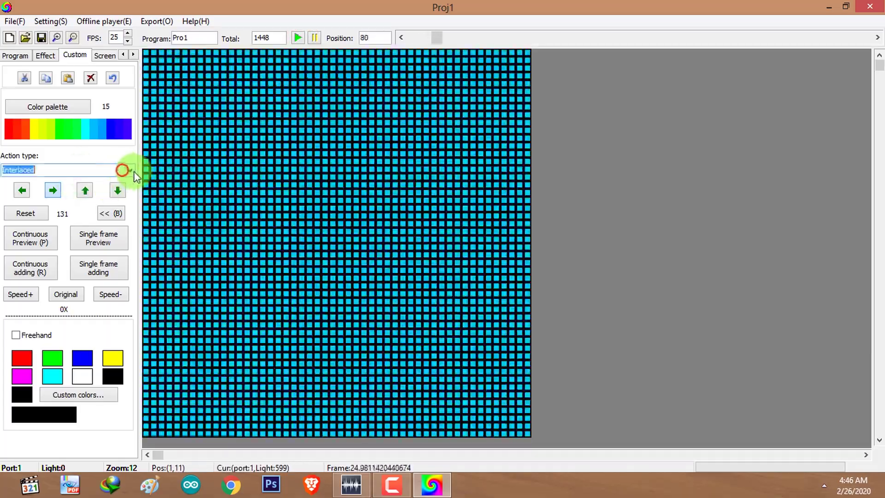
{"action": "scroll", "coordinate": [124, 198], "scroll_direction": "up", "scroll_amount": 1}
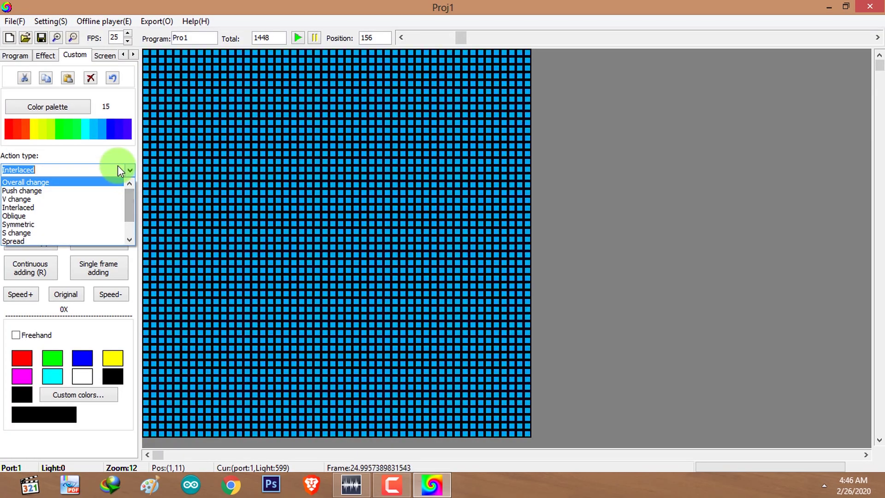
{"action": "left_click", "coordinate": [118, 170]}
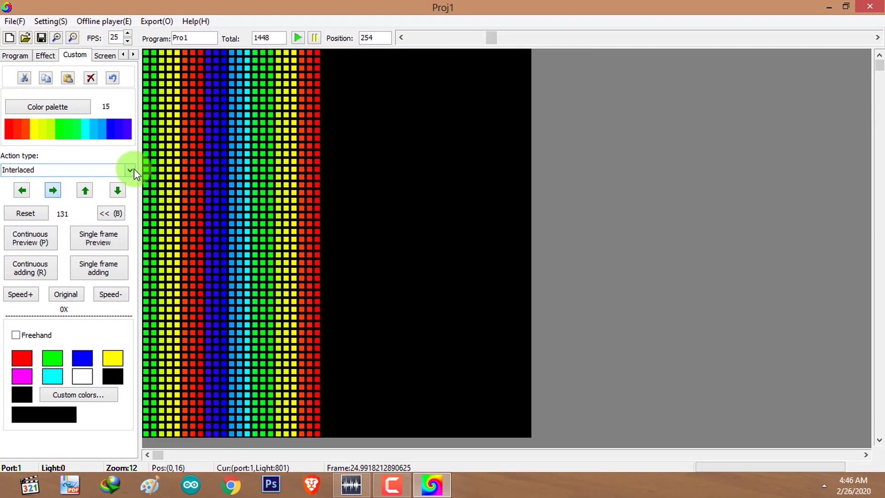
{"action": "left_click", "coordinate": [130, 170]}
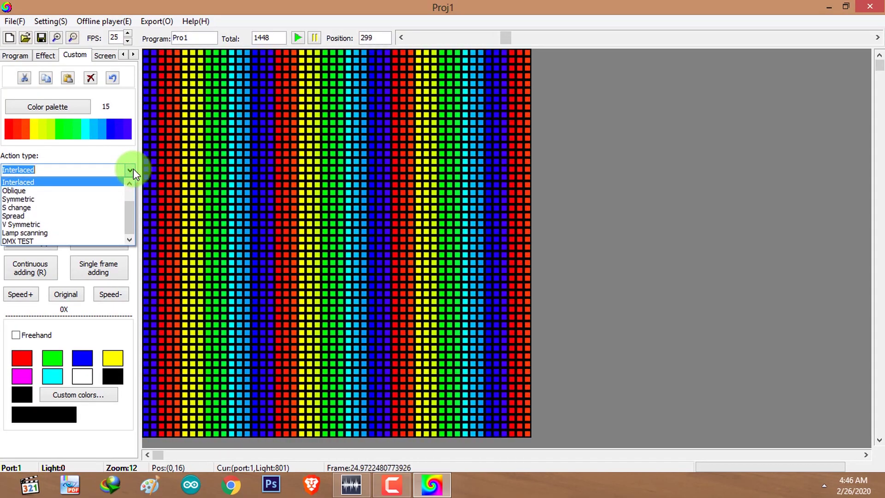
{"action": "scroll", "coordinate": [131, 226], "scroll_direction": "up", "scroll_amount": 1}
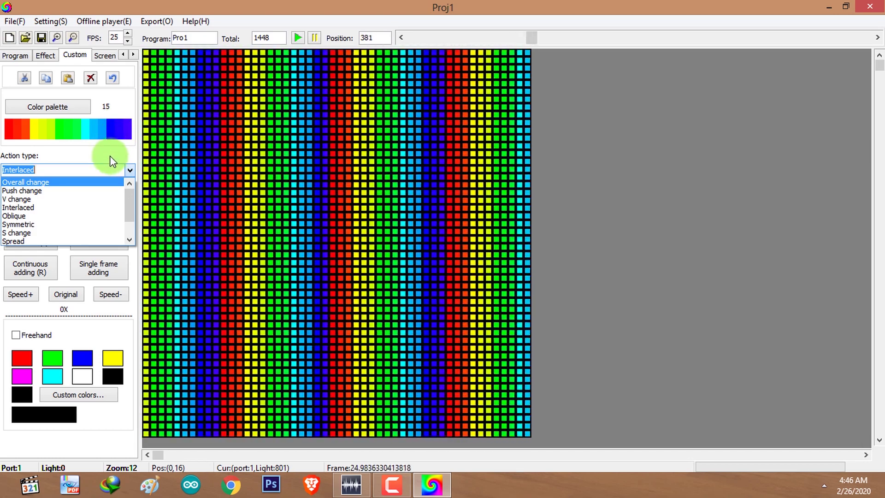
{"action": "left_click", "coordinate": [111, 162]}
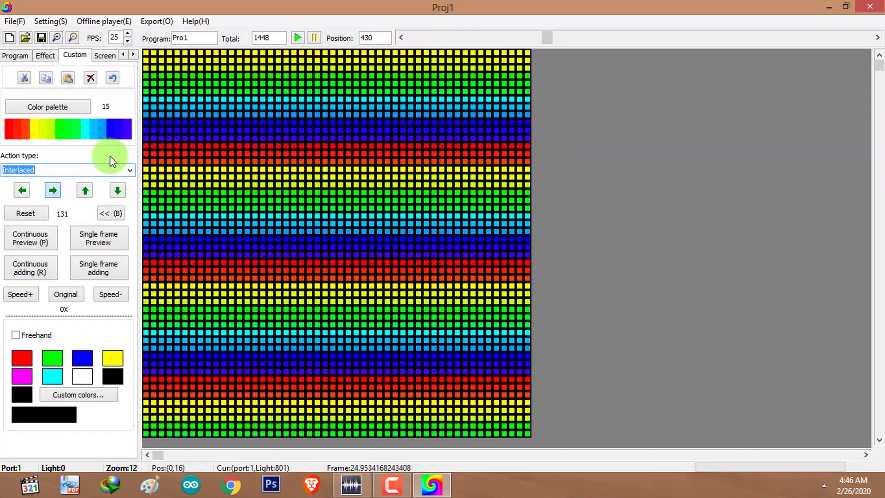
{"action": "left_click", "coordinate": [170, 319]}
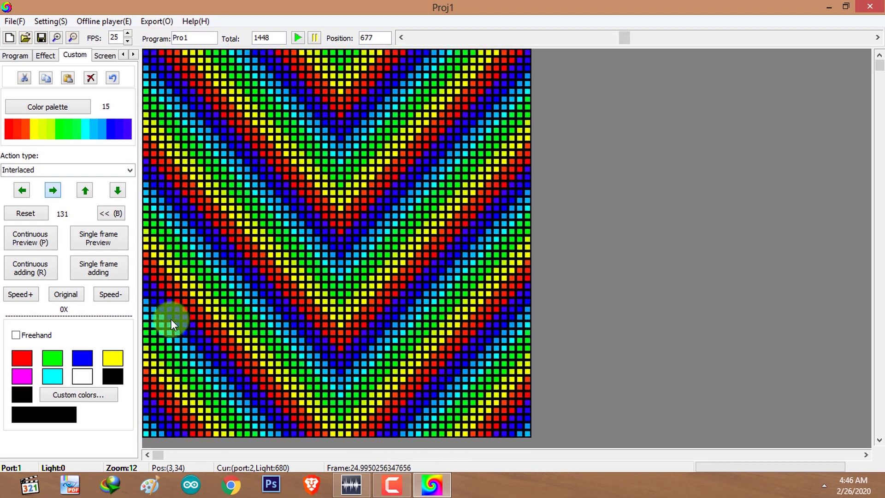
{"action": "left_click", "coordinate": [130, 170]}
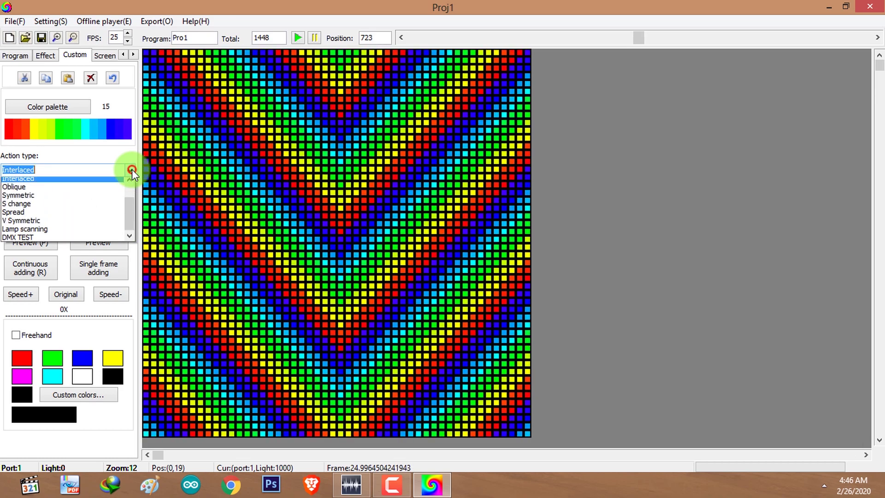
{"action": "scroll", "coordinate": [131, 217], "scroll_direction": "up", "scroll_amount": 1}
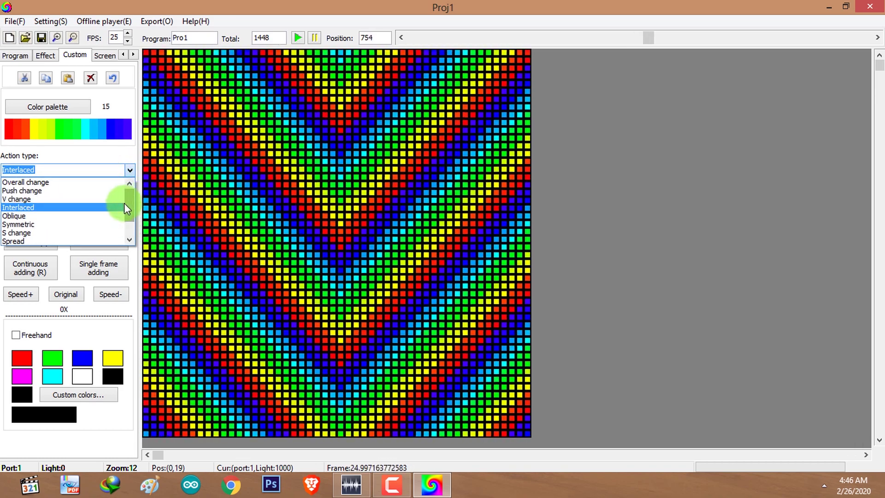
{"action": "left_click", "coordinate": [99, 151]}
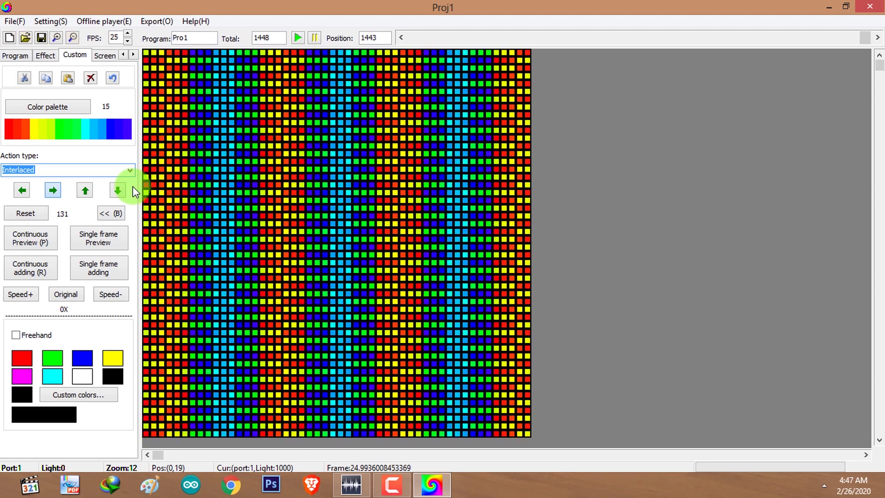
Step: Reset the frame counter of the rightward Interlaced effect to 0
{"action": "left_click", "coordinate": [27, 213]}
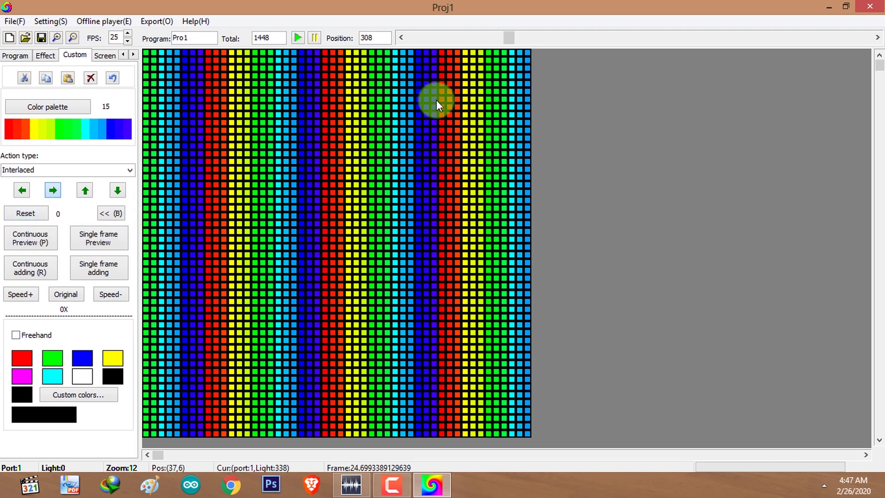
{"action": "left_click", "coordinate": [101, 215]}
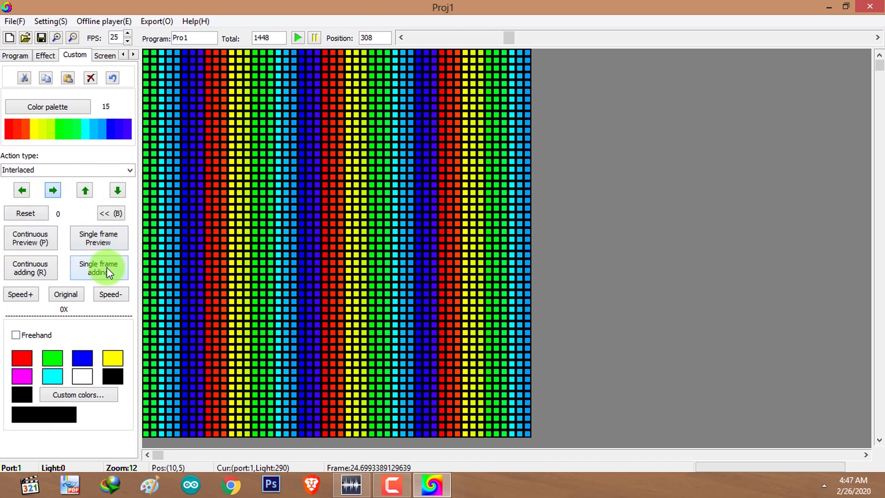
Step: Switch the action type to Oblique with the up-right direction, preview it continuously, and step its frame counter backward
{"action": "left_click", "coordinate": [125, 167]}
{"action": "left_click", "coordinate": [105, 190]}
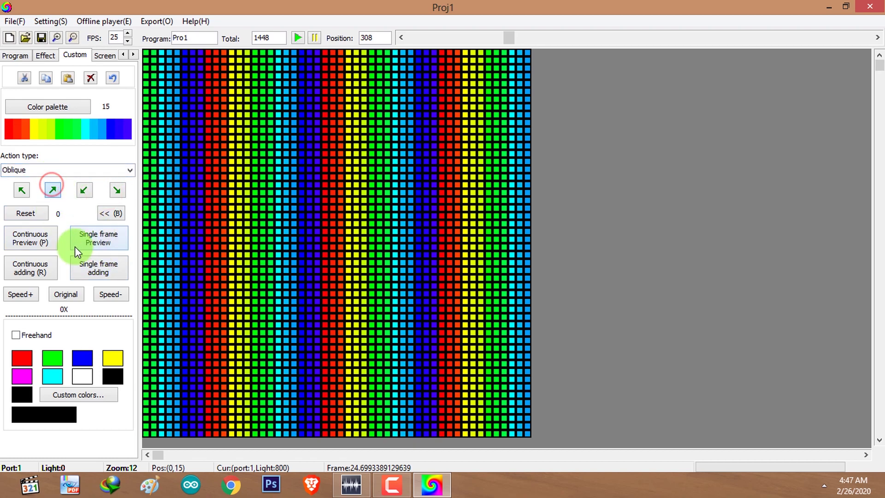
{"action": "left_click", "coordinate": [43, 239]}
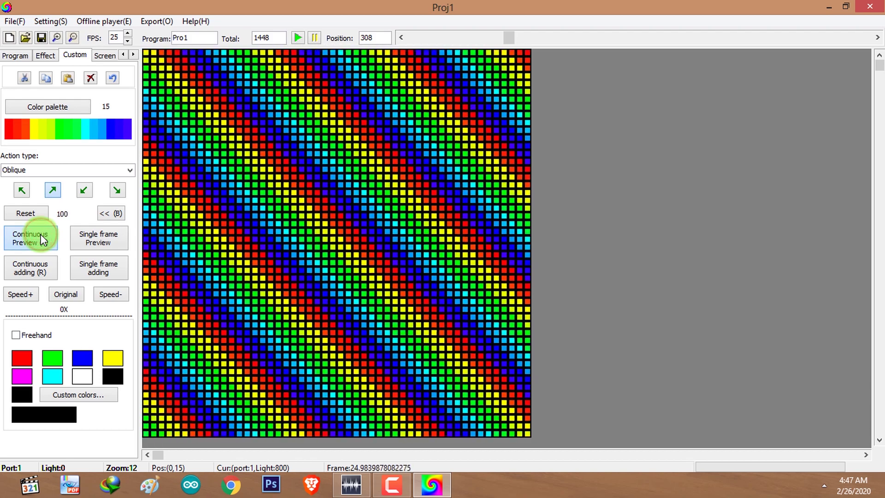
{"action": "left_click", "coordinate": [102, 215]}
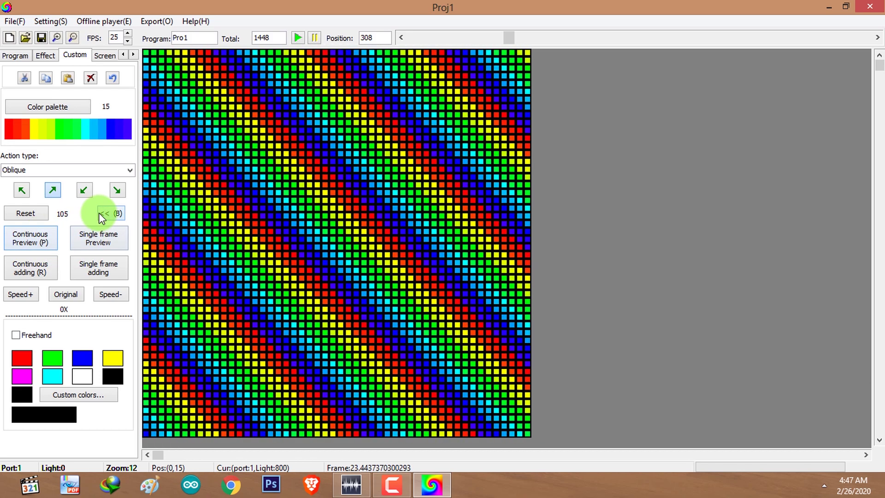
{"action": "left_click", "coordinate": [123, 219]}
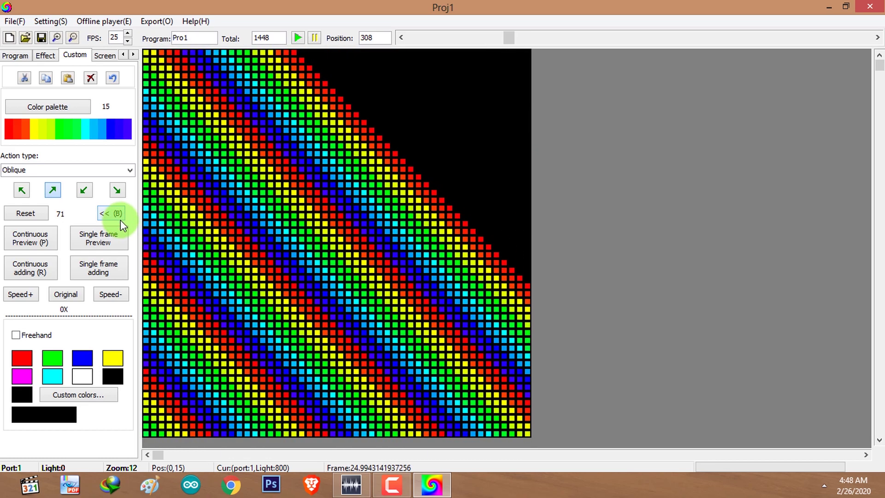
{"action": "left_click", "coordinate": [120, 220]}
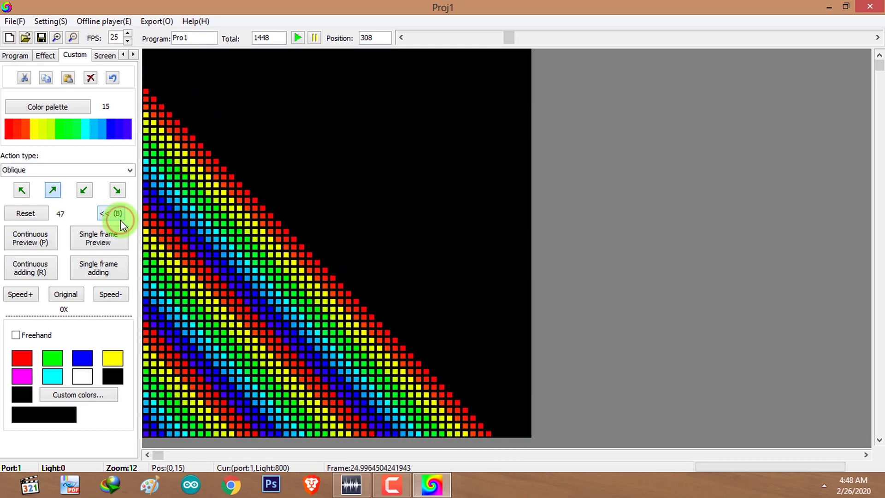
Step: Continuously add the up-right Oblique frames to the program, stepping the effect backward between the two adding runs
{"action": "left_click", "coordinate": [35, 277]}
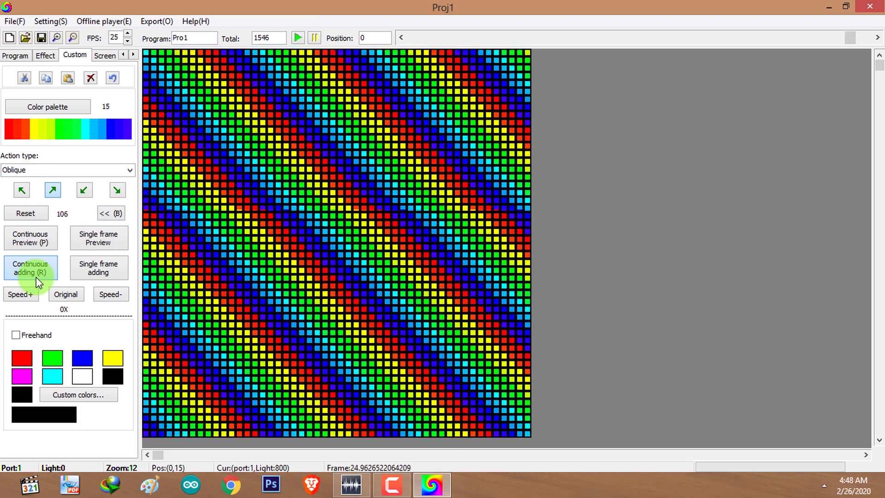
{"action": "left_click", "coordinate": [36, 277]}
{"action": "left_click", "coordinate": [120, 213]}
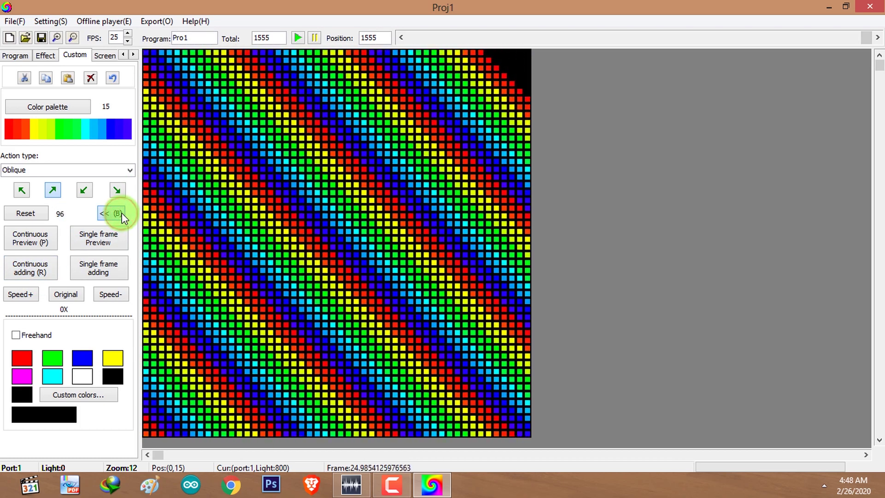
{"action": "left_click", "coordinate": [31, 267]}
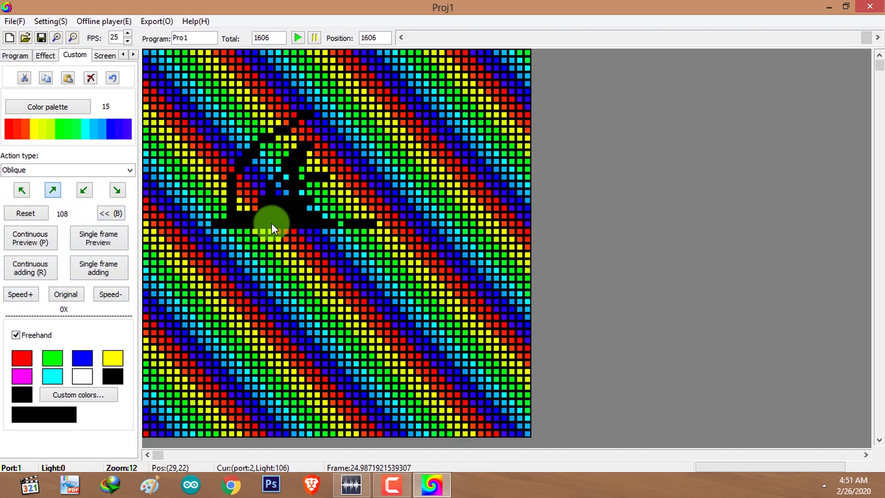
Step: Paint freehand black strokes across the last Oblique frame and a rough box around them in a custom spring green
{"action": "left_click_drag", "start_coordinate": [271, 223], "coordinate": [168, 218]}
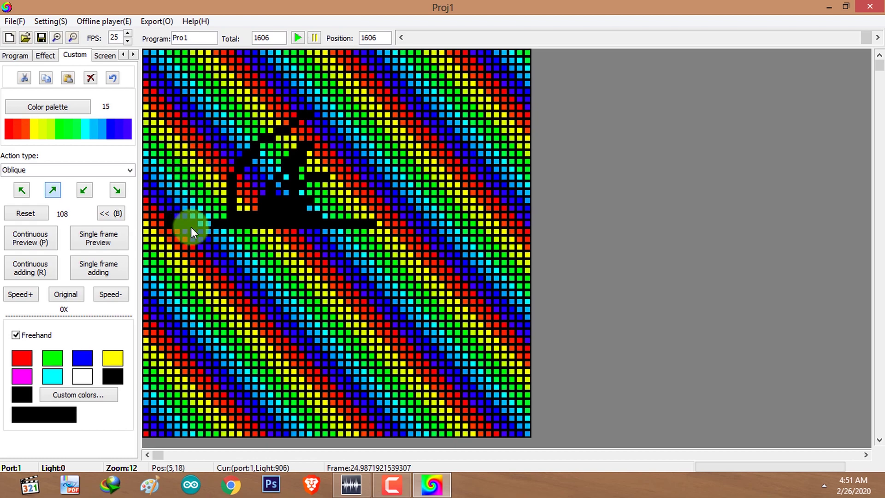
{"action": "left_click_drag", "start_coordinate": [235, 224], "coordinate": [422, 234]}
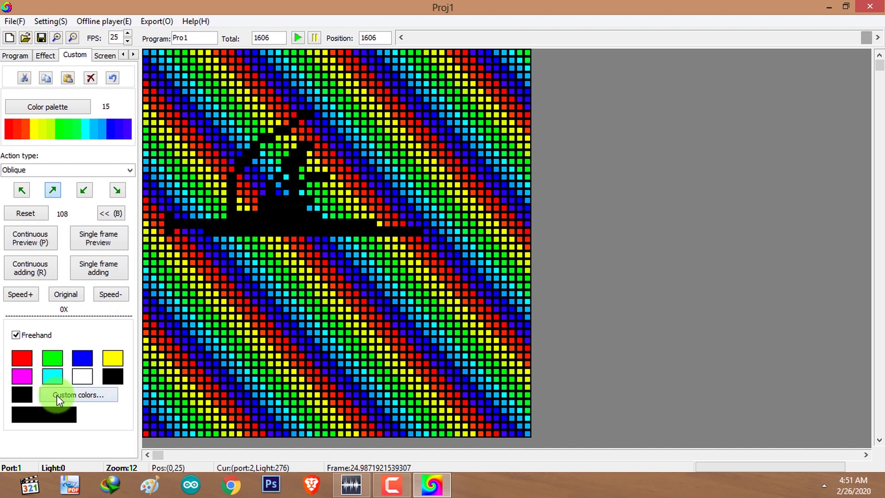
{"action": "left_click", "coordinate": [46, 359]}
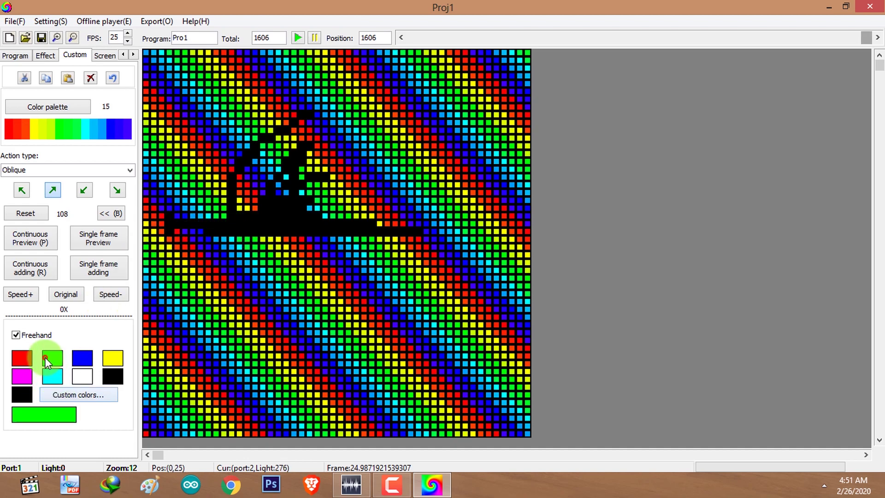
{"action": "left_click", "coordinate": [95, 399]}
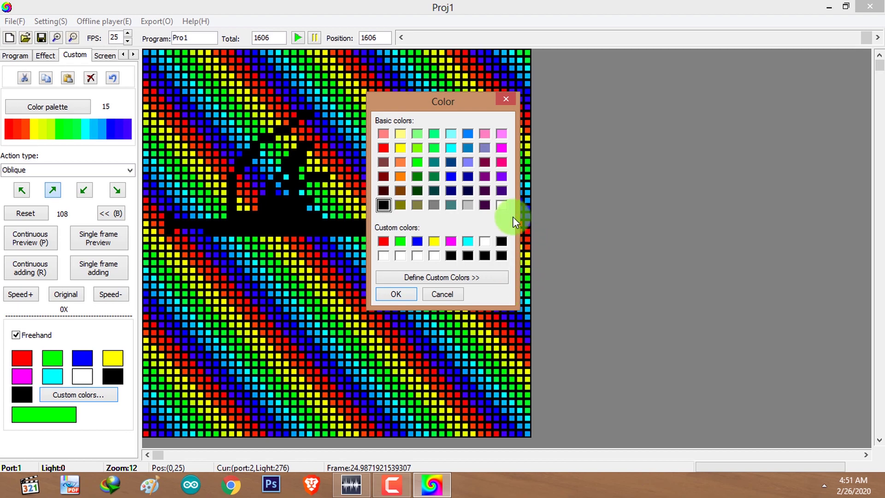
{"action": "left_click", "coordinate": [442, 294]}
{"action": "left_click", "coordinate": [31, 352]}
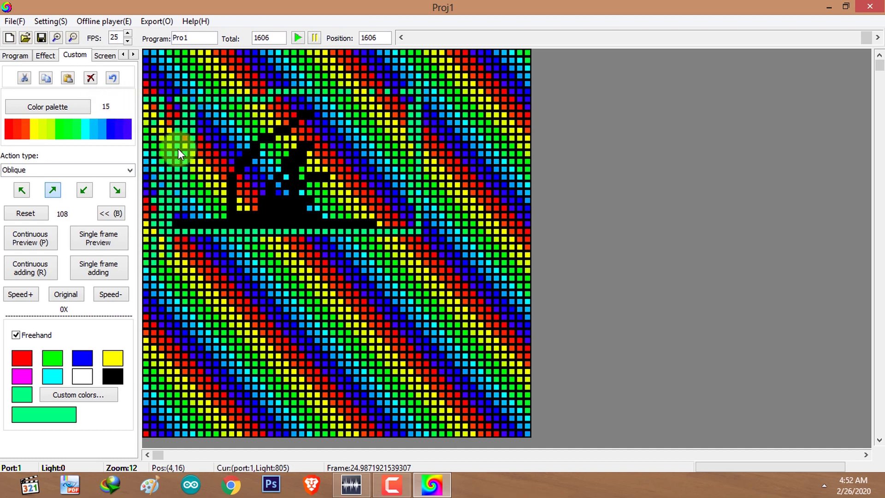
Step: Go to frame 409 and paint freehand spring-green strokes, including a long vertical one, over its horizontal rainbow bands
{"action": "left_click", "coordinate": [602, 35]}
{"action": "left_click", "coordinate": [869, 40]}
{"action": "mouse_move", "coordinate": [869, 40]}
{"action": "left_mouse_down"}
{"action": "mouse_move", "coordinate": [386, 59]}
{"action": "mouse_move", "coordinate": [270, 198]}
{"action": "mouse_move", "coordinate": [273, 269]}
{"action": "mouse_move", "coordinate": [278, 240]}
{"action": "mouse_move", "coordinate": [389, 239]}
{"action": "mouse_move", "coordinate": [203, 202]}
{"action": "mouse_move", "coordinate": [391, 208]}
{"action": "mouse_move", "coordinate": [369, 185]}
{"action": "left_mouse_up"}
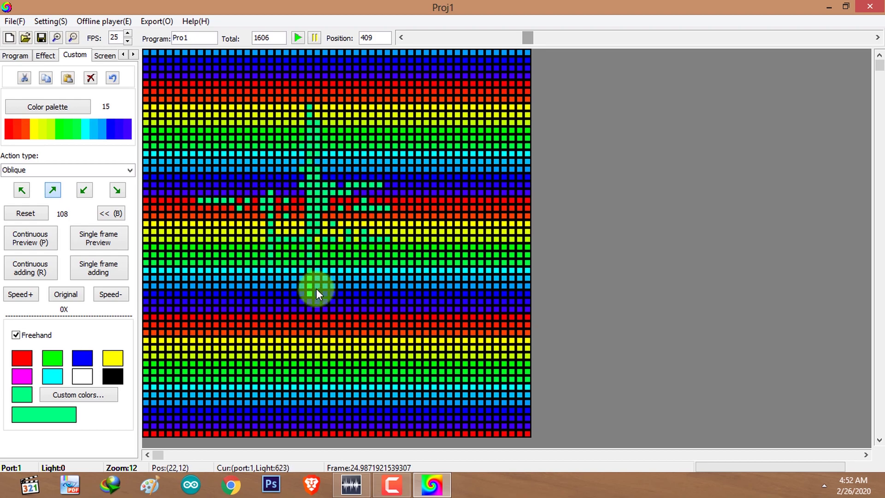
{"action": "mouse_move", "coordinate": [314, 197]}
{"action": "left_mouse_down"}
{"action": "mouse_move", "coordinate": [315, 235]}
{"action": "mouse_move", "coordinate": [322, 128]}
{"action": "left_mouse_up"}
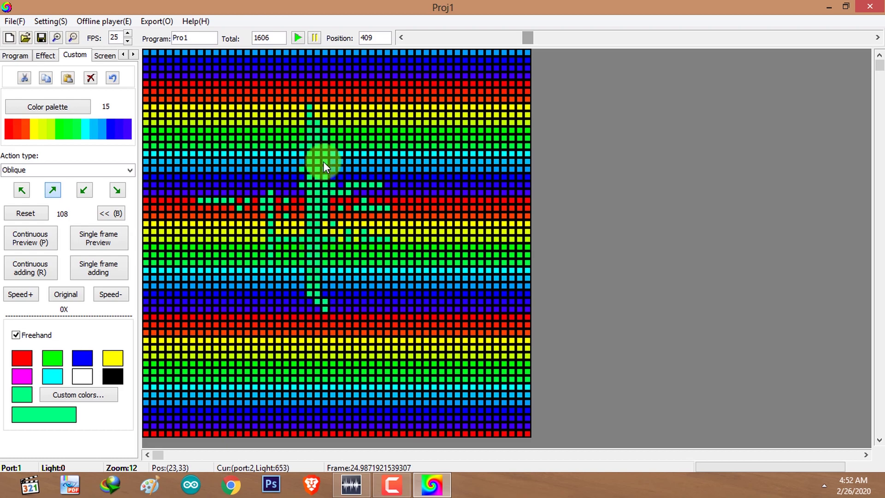
{"action": "left_click", "coordinate": [515, 41]}
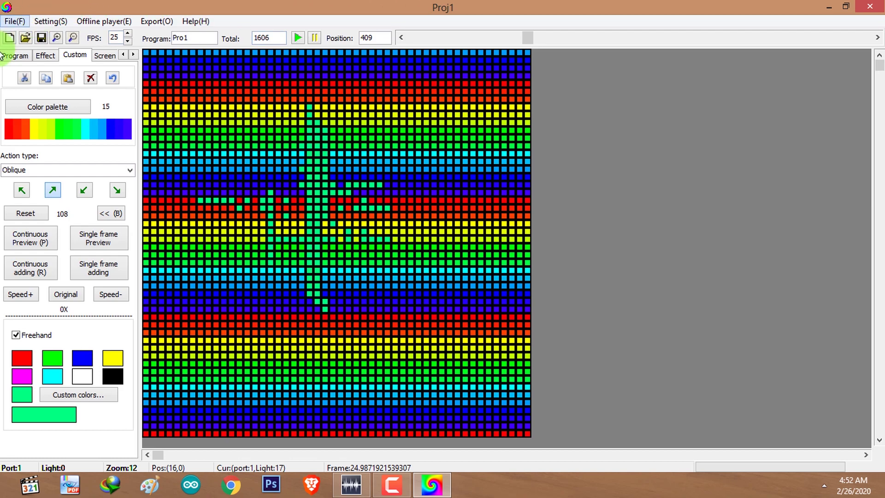
Step: Export the program as an XDAT file
{"action": "left_click", "coordinate": [42, 60]}
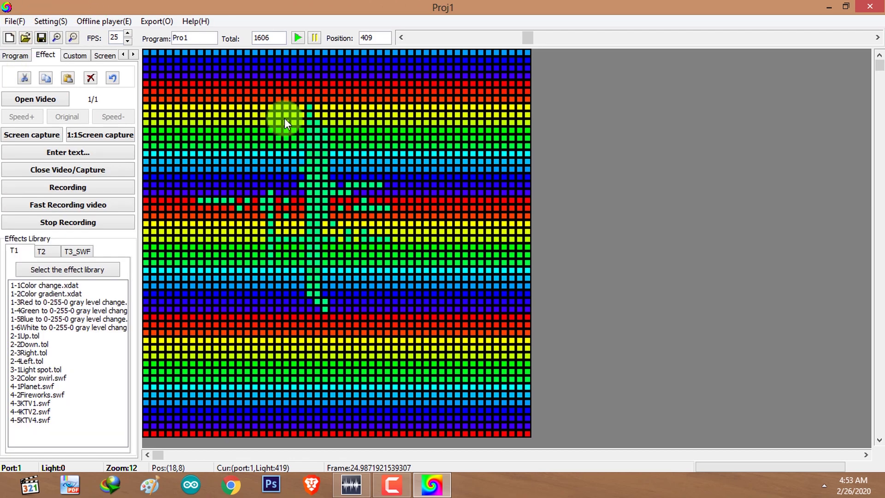
{"action": "left_click", "coordinate": [157, 24]}
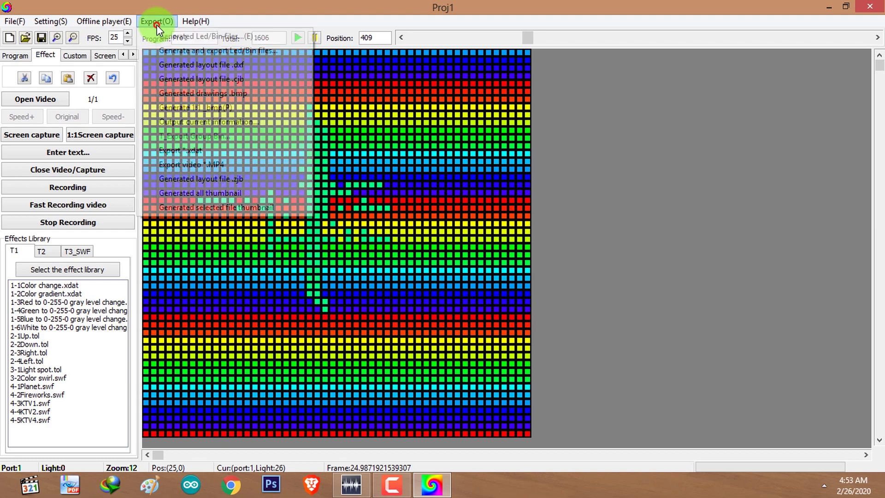
{"action": "left_click", "coordinate": [192, 151]}
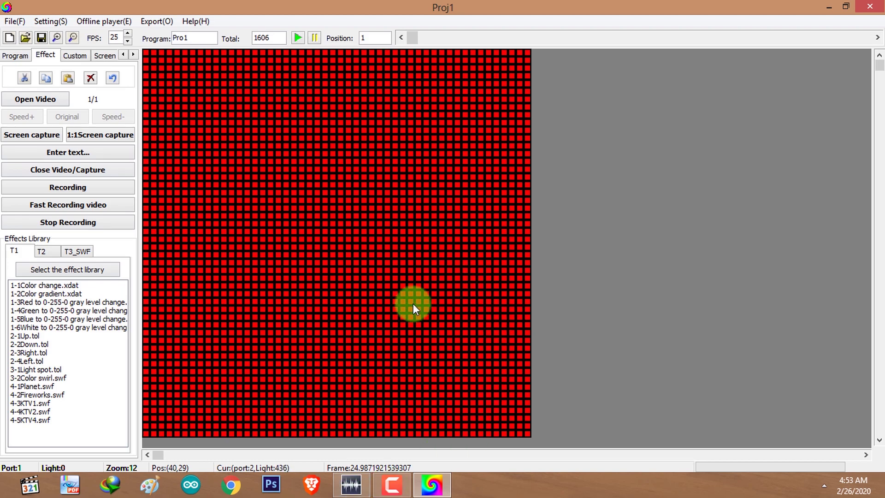
Step: Load Pro1.xdat from the XDAT folder in Documents > LedEdit_K as an effect video
{"action": "left_click", "coordinate": [73, 55]}
{"action": "left_click", "coordinate": [45, 55]}
{"action": "left_click", "coordinate": [33, 96]}
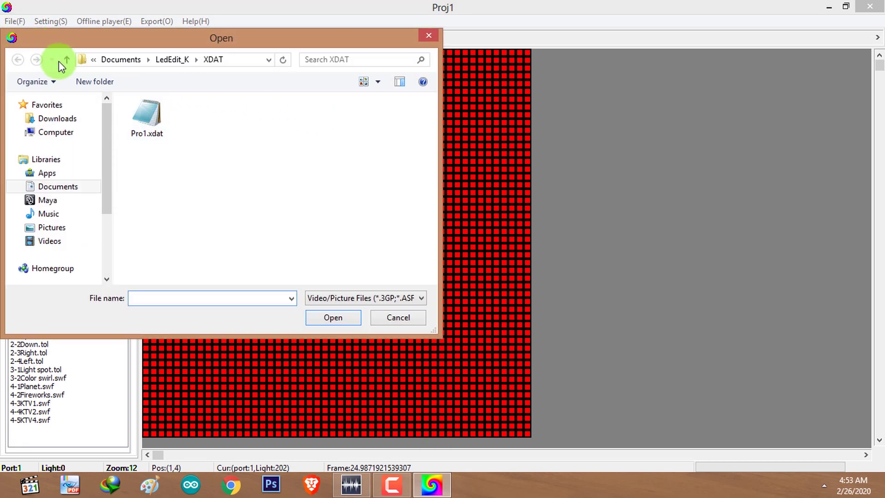
{"action": "left_click", "coordinate": [64, 61]}
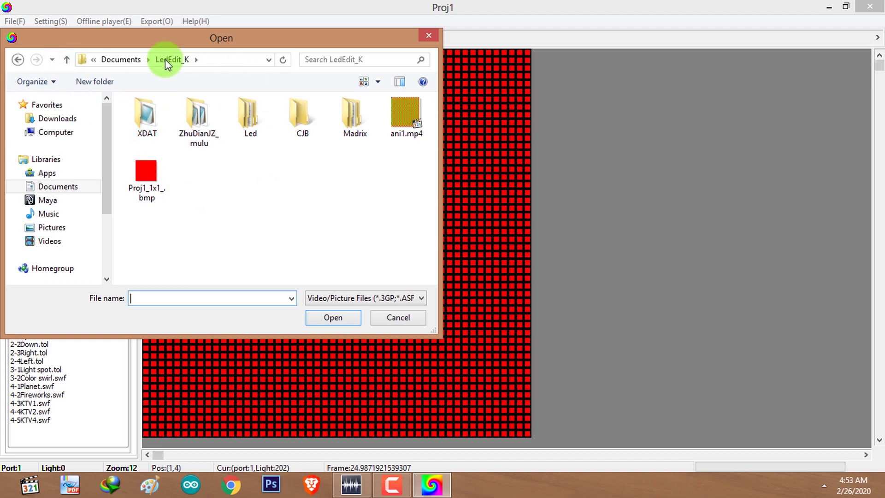
{"action": "left_click", "coordinate": [183, 56]}
{"action": "double_click", "coordinate": [154, 121]}
{"action": "left_click", "coordinate": [154, 116]}
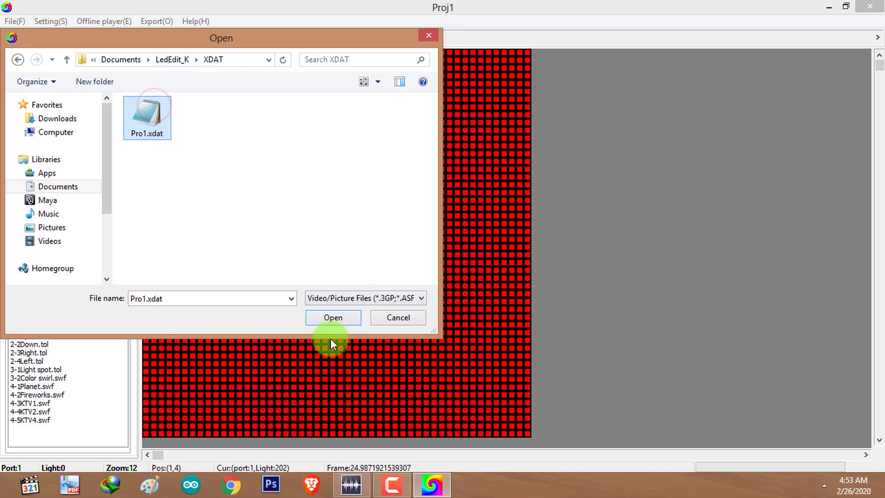
{"action": "left_click", "coordinate": [341, 316]}
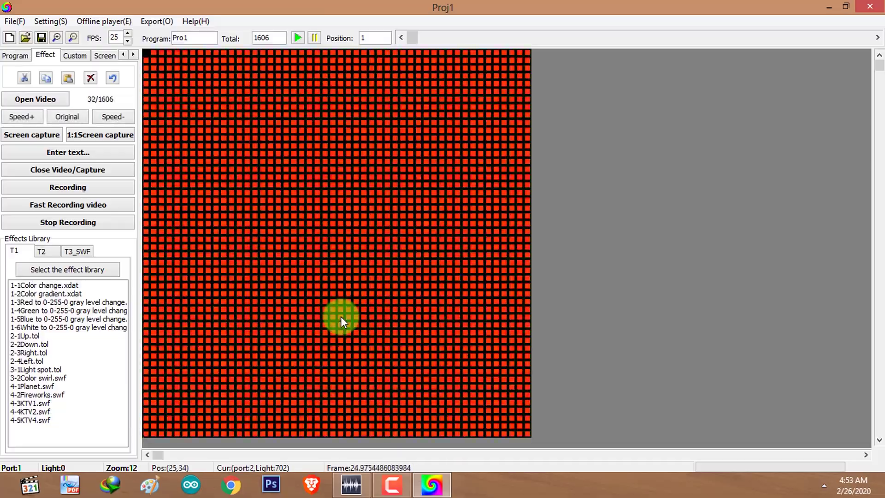